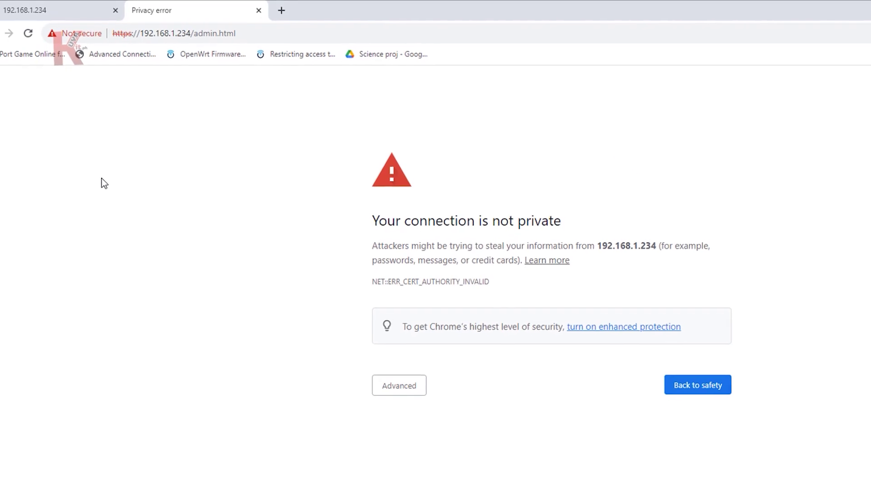
Bypass Chrome's certificate warning to load the router login page at 192.168.1.234.
{"action": "left_click", "coordinate": [395, 394]}
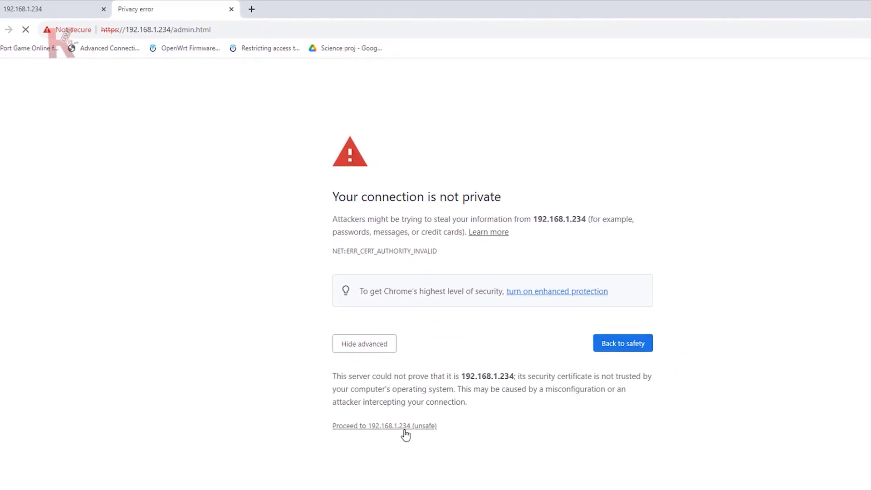
{"action": "left_click", "coordinate": [417, 443]}
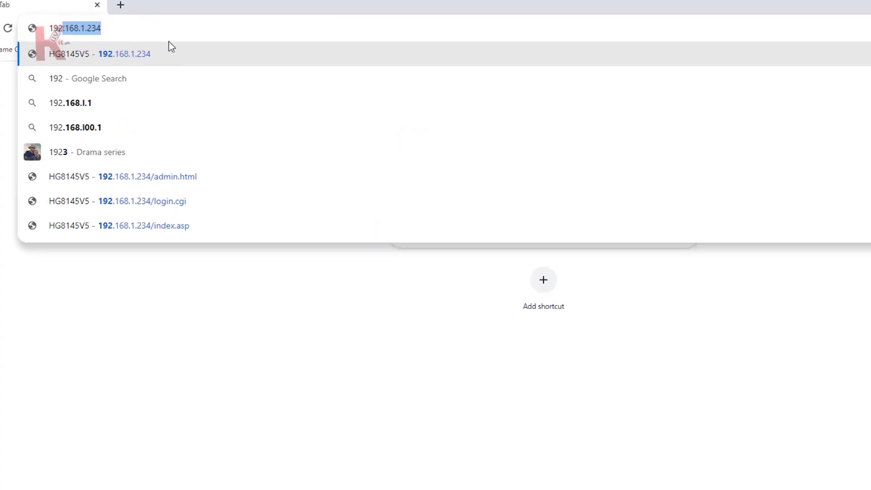
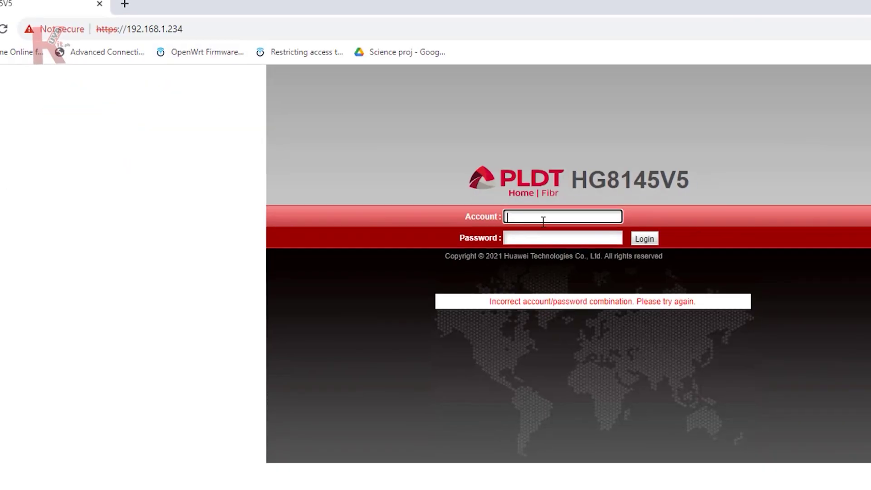
Log in as admin with the account password, view the Security settings, then log out.
{"action": "key", "text": "Tab"}
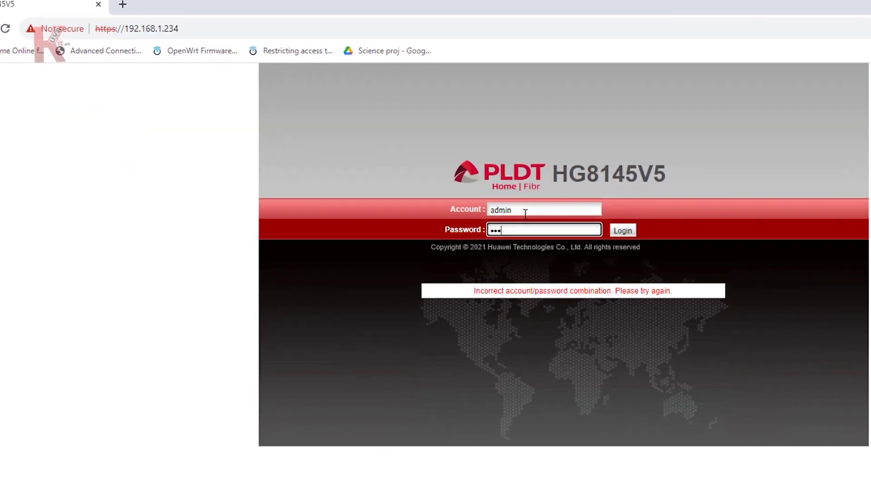
{"action": "key", "text": "Return"}
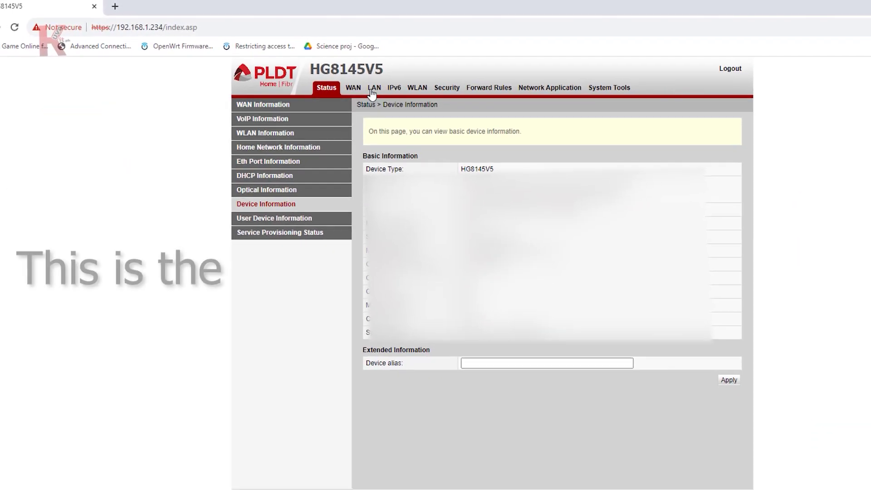
{"action": "left_click", "coordinate": [464, 91]}
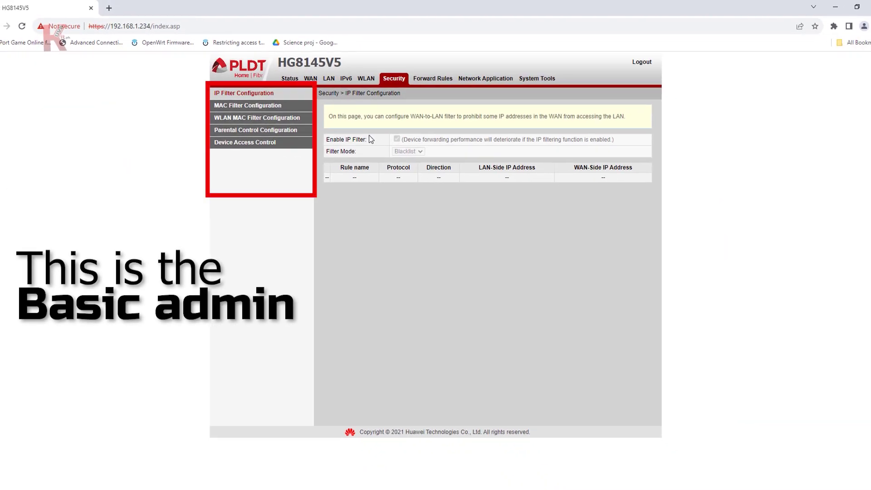
{"action": "left_click", "coordinate": [641, 62]}
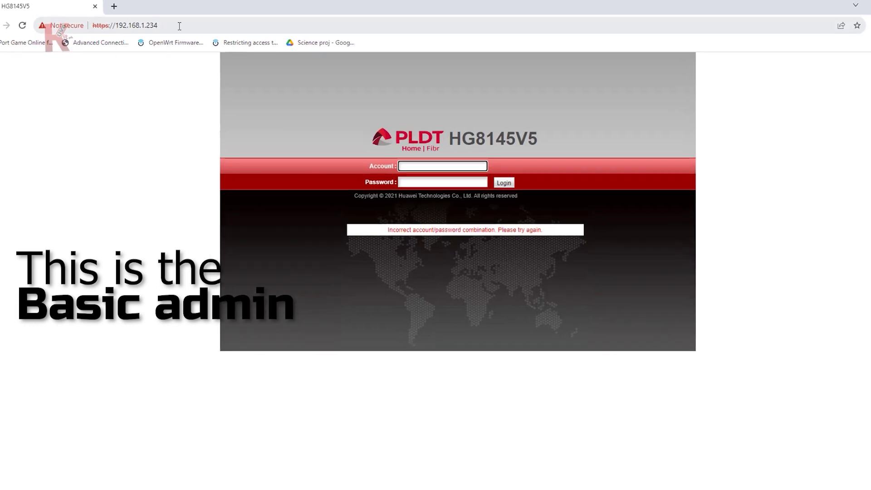
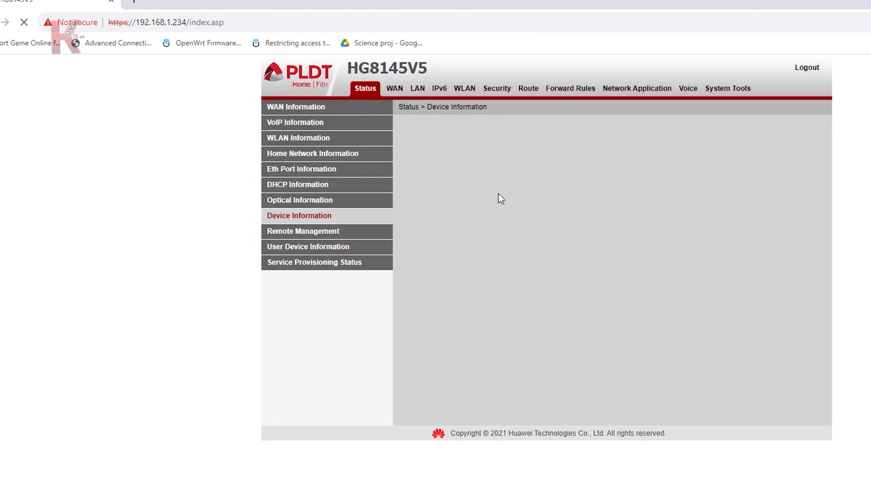
Log in to the router admin at 192.168.1.234 with the admin account name and password.
{"action": "left_click", "coordinate": [487, 89]}
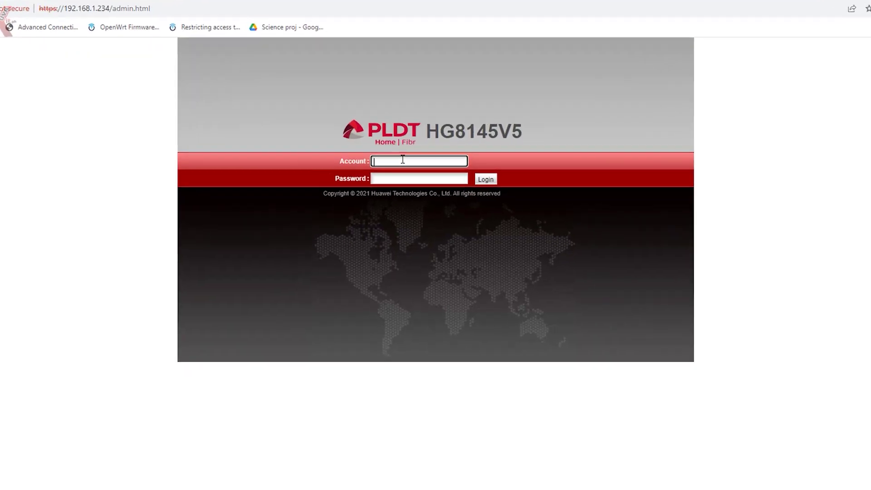
{"action": "key", "text": "Tab"}
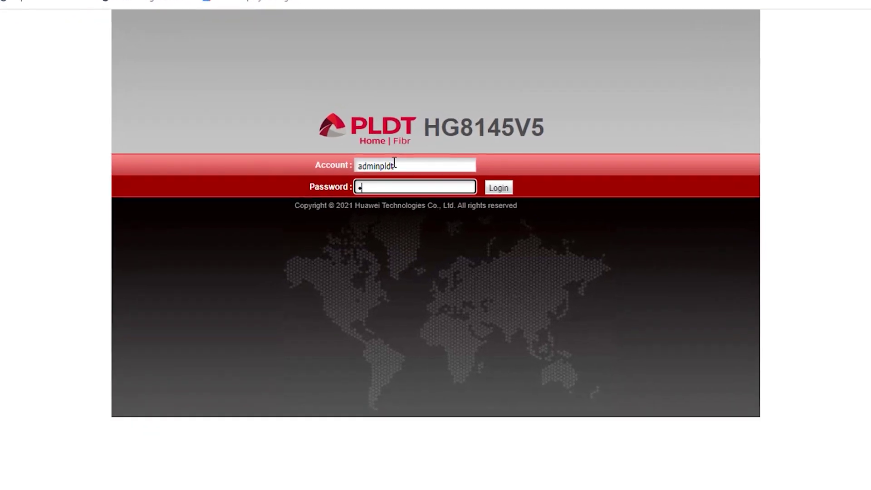
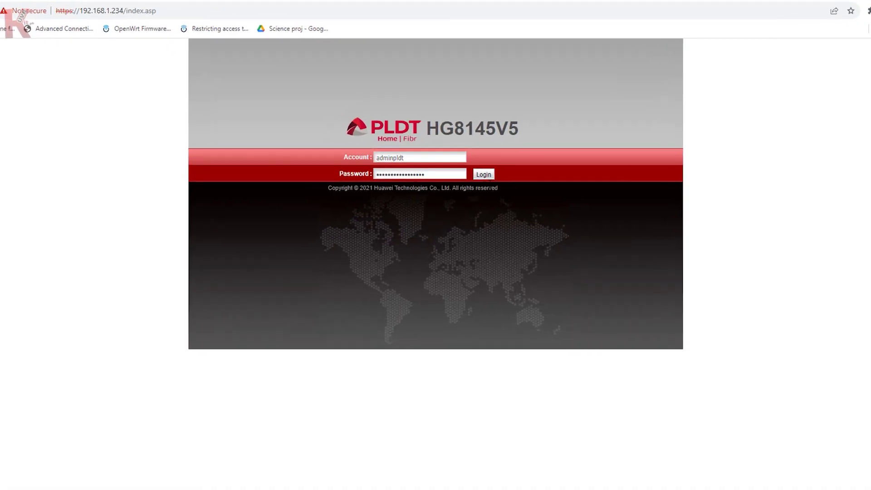
{"action": "left_click", "coordinate": [482, 173]}
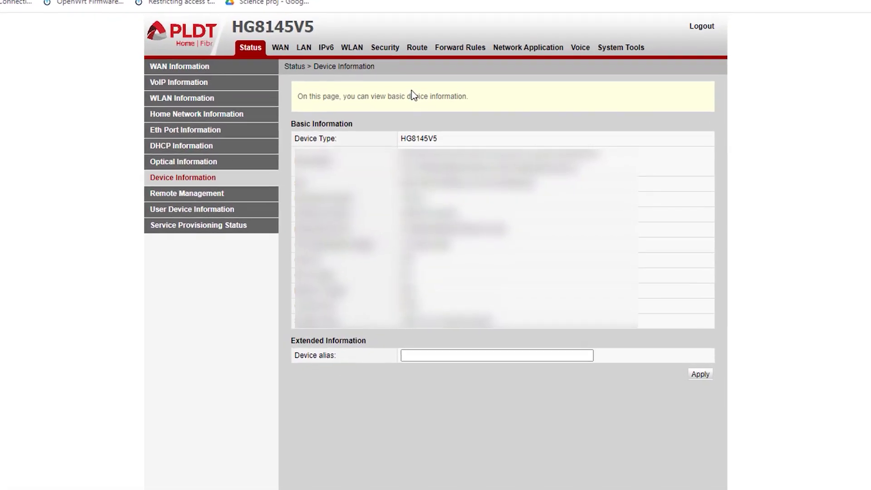
Under WLAN, view 5G Basic Network Settings, then show 2.4G Basic Network Settings.
{"action": "left_click", "coordinate": [345, 46]}
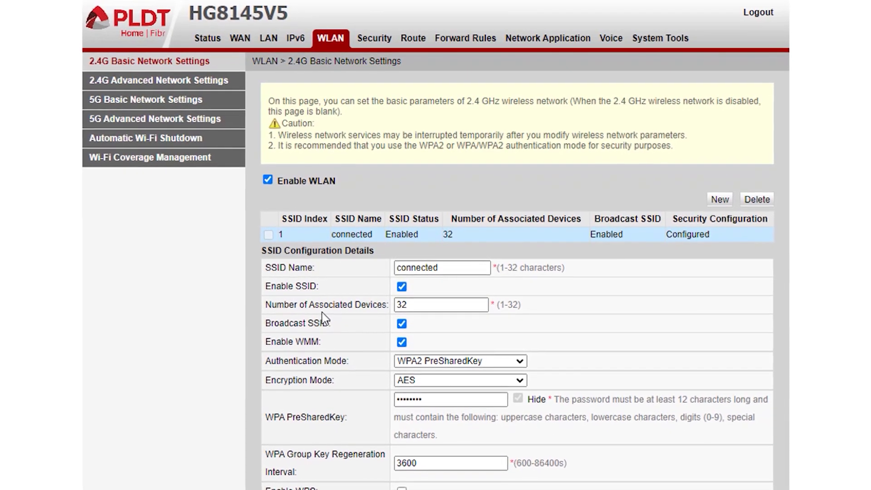
{"action": "left_click", "coordinate": [144, 100]}
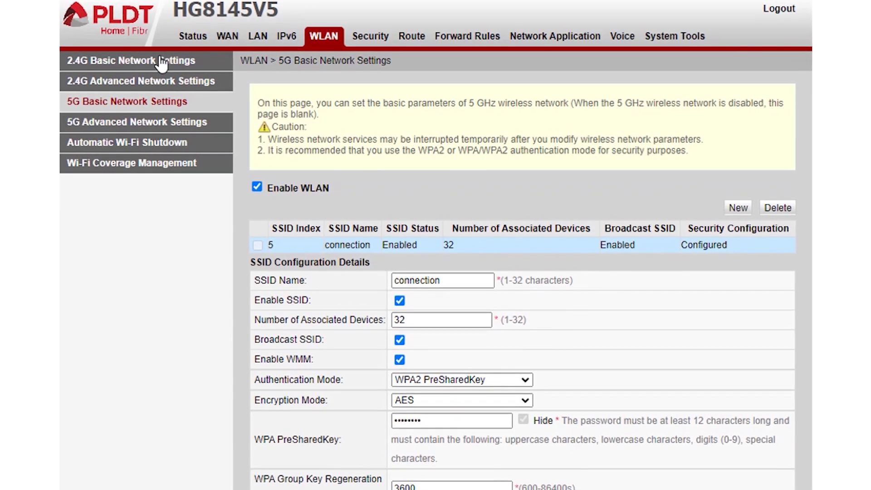
{"action": "left_click", "coordinate": [160, 64]}
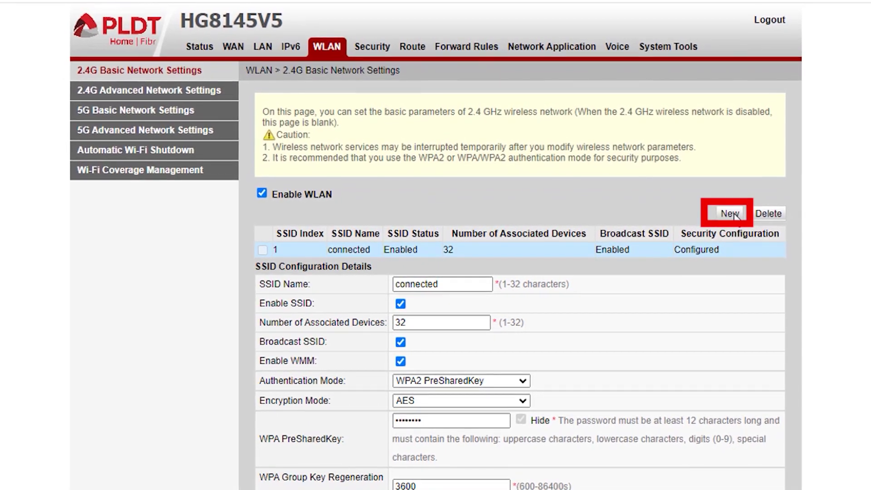
Create a new 2.4 GHz SSID named Test and select its row.
{"action": "left_click", "coordinate": [732, 213]}
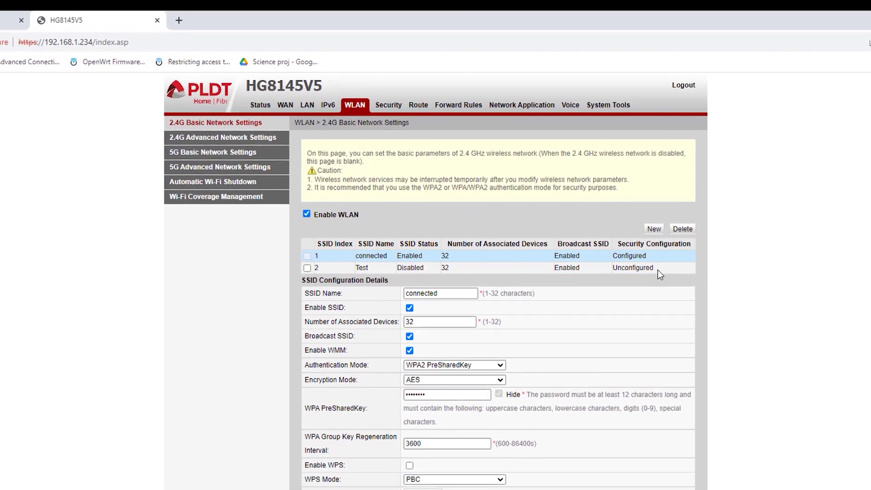
{"action": "left_click", "coordinate": [563, 268]}
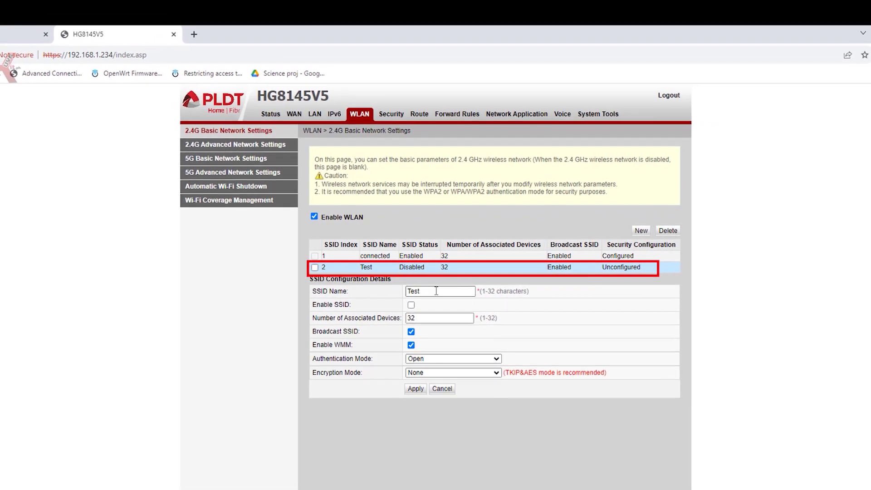
Tick Enable SSID for Test and set WPA/WPA2 PreSharedKey with TKIP&AES encryption.
{"action": "left_click", "coordinate": [412, 304]}
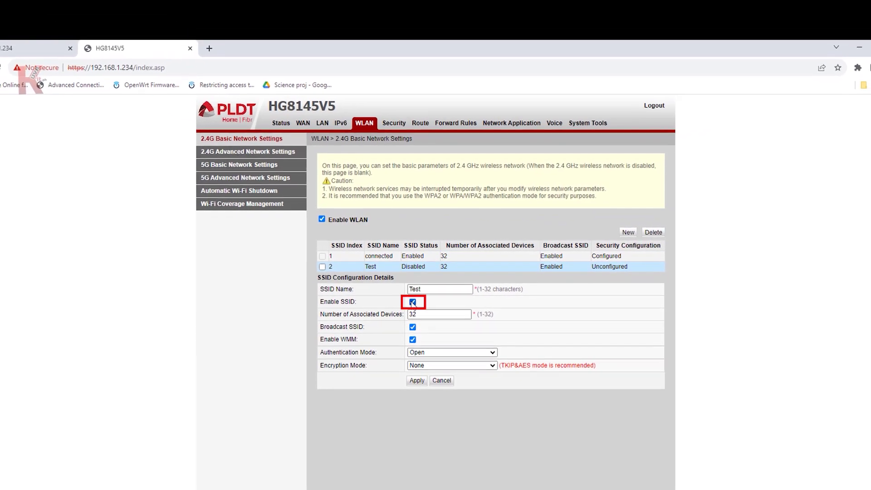
{"action": "left_click", "coordinate": [451, 351]}
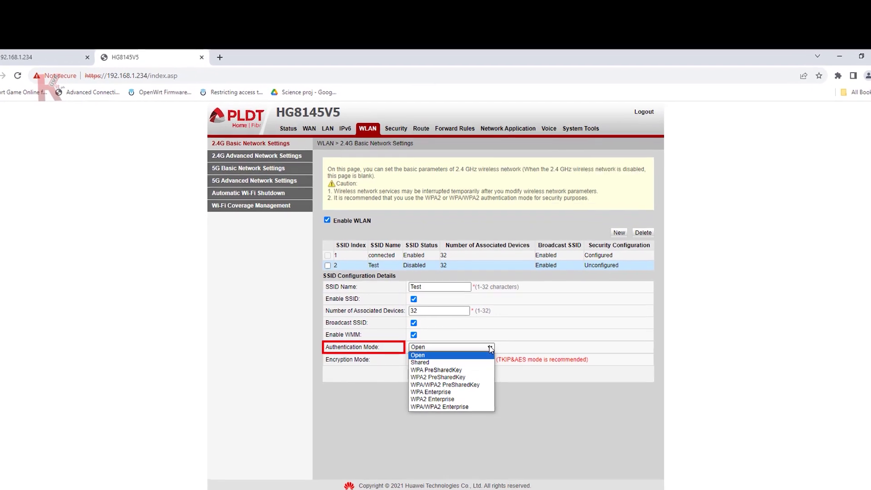
{"action": "left_click", "coordinate": [458, 386]}
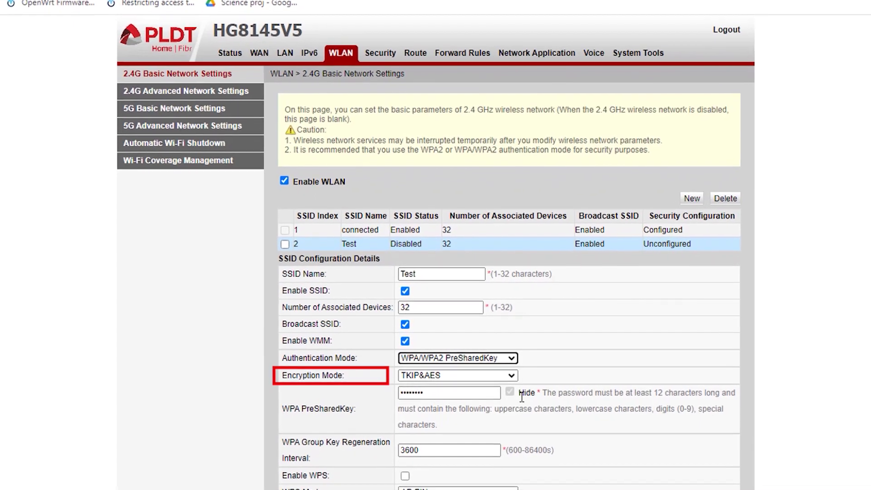
{"action": "left_click", "coordinate": [515, 378]}
{"action": "left_click", "coordinate": [456, 411]}
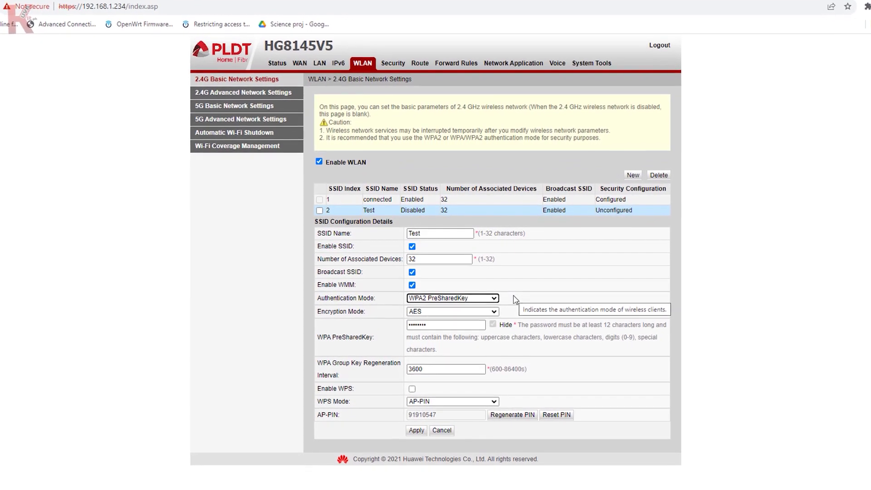
{"action": "left_click", "coordinate": [494, 299]}
{"action": "left_click", "coordinate": [470, 344]}
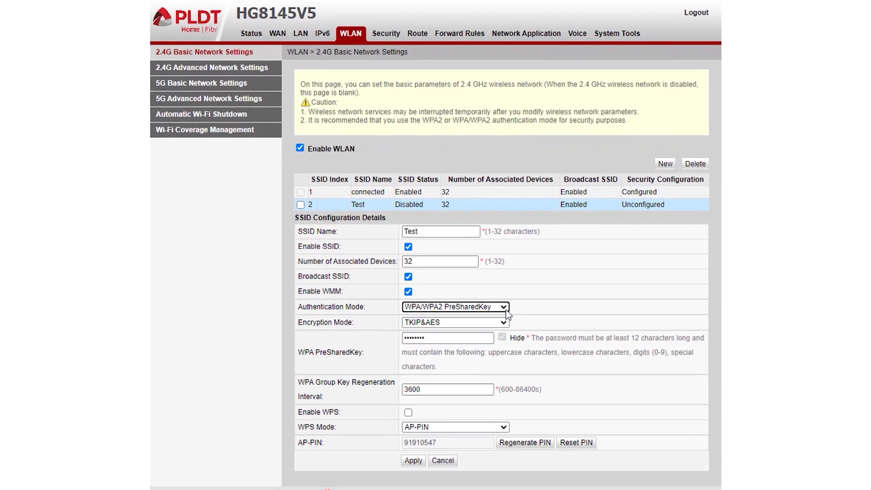
{"action": "left_click", "coordinate": [506, 310]}
{"action": "key", "text": "Escape"}
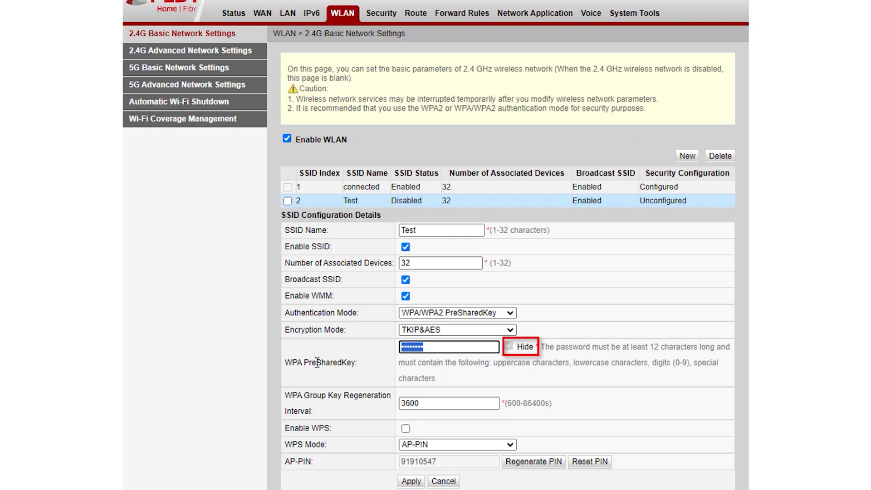
Write the new Wi-Fi password in Notepad and paste it into Test's WPA PreSharedKey field.
{"action": "key", "text": "super+r"}
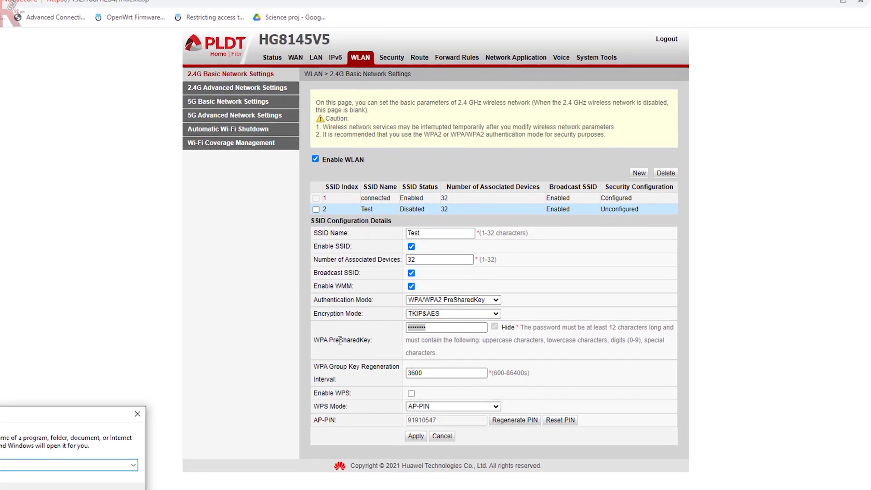
{"action": "type", "text": "notepad"}
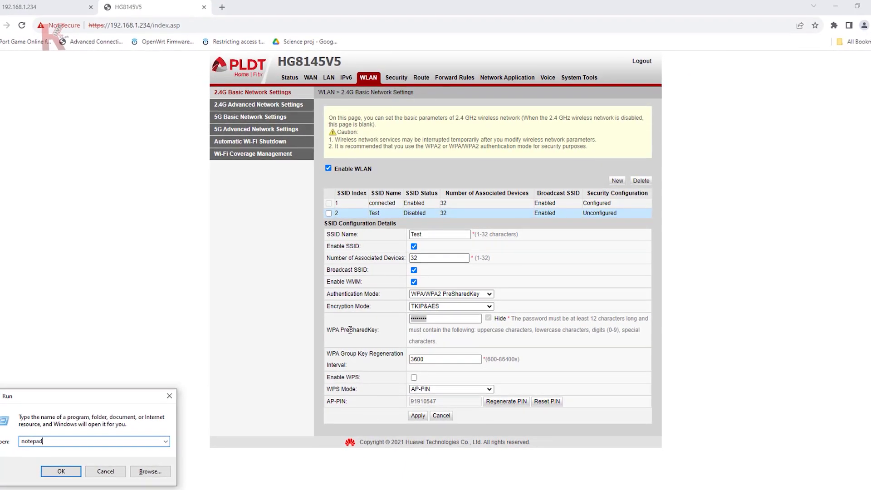
{"action": "key", "text": "Return"}
{"action": "left_click_drag", "start_coordinate": [561, 64], "coordinate": [764, 51]}
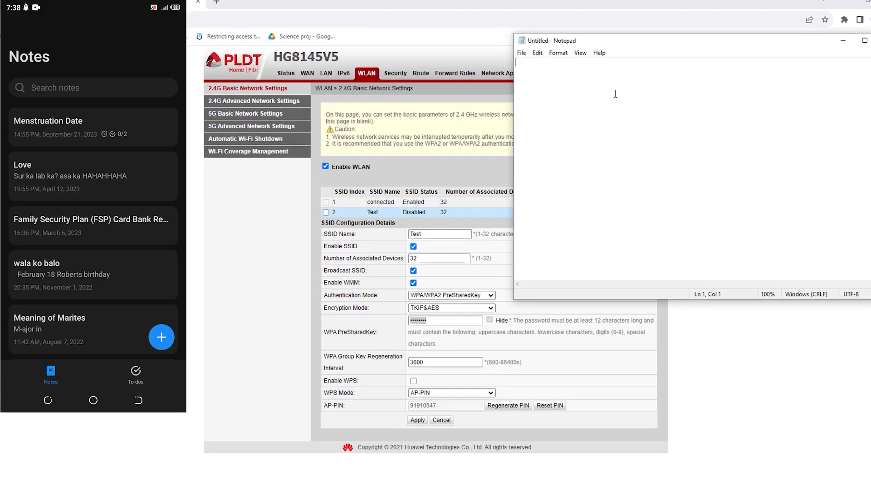
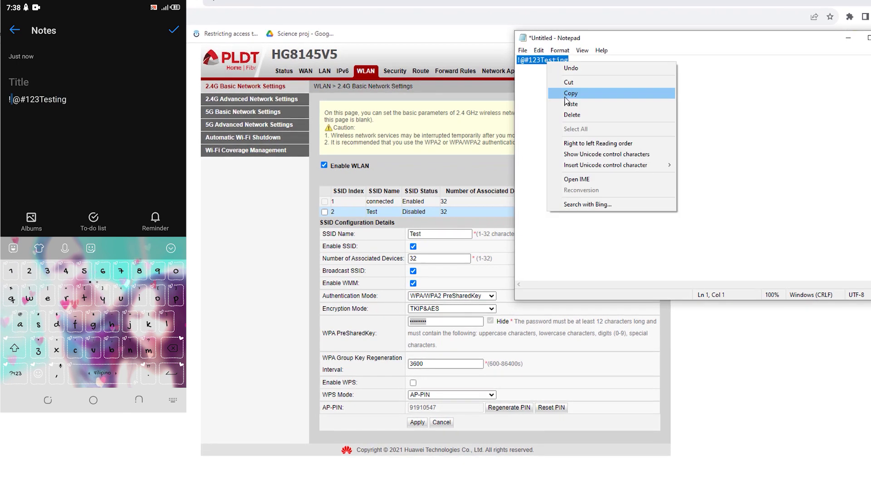
{"action": "left_click", "coordinate": [446, 320]}
{"action": "right_click", "coordinate": [436, 321]}
{"action": "left_click", "coordinate": [447, 370]}
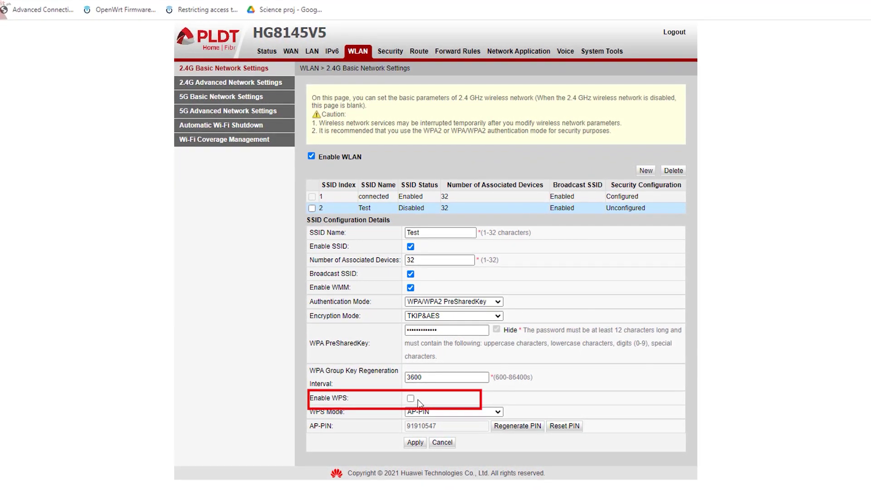
Uncheck Enable WMM for Test, which triggers the 802.11n mode warning.
{"action": "left_click", "coordinate": [410, 288]}
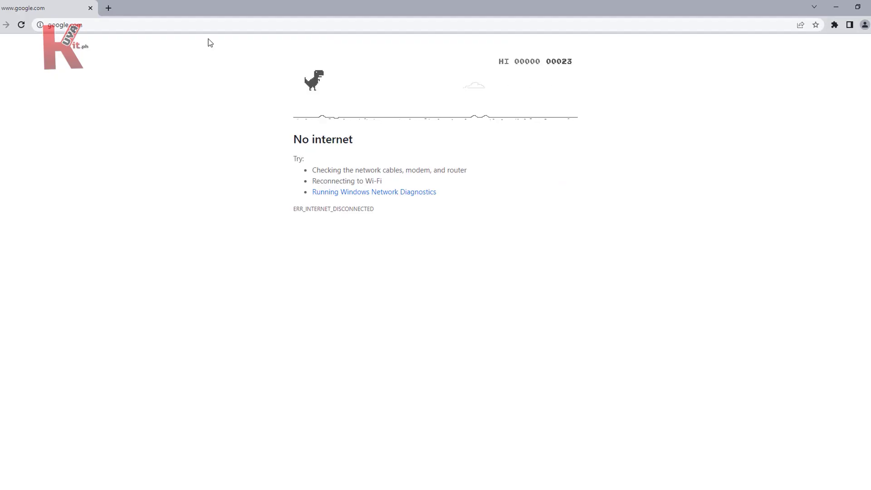
Load fb.com and youtube.com in new tabs, then bring up the router's WAN Configuration page.
{"action": "key", "text": "ctrl+t"}
{"action": "type", "text": "fb.com"}
{"action": "key", "text": "Return"}
{"action": "key", "text": "ctrl+t"}
{"action": "type", "text": "youtube.com"}
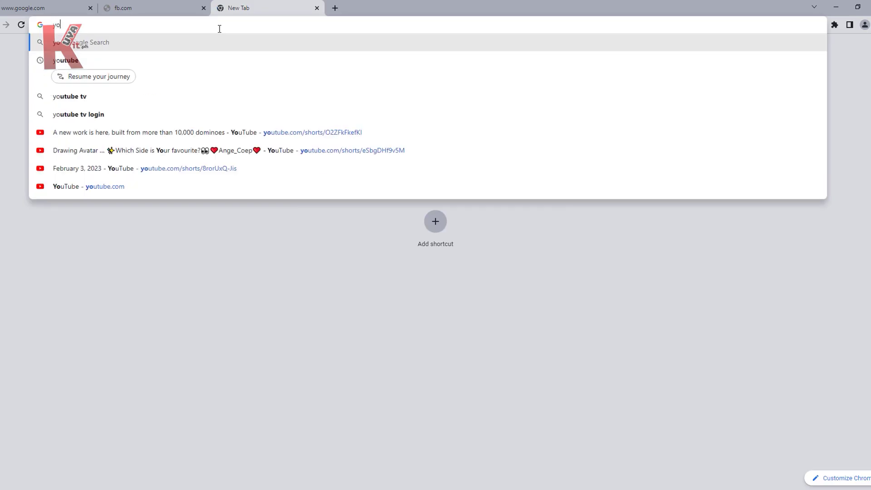
{"action": "key", "text": "Return"}
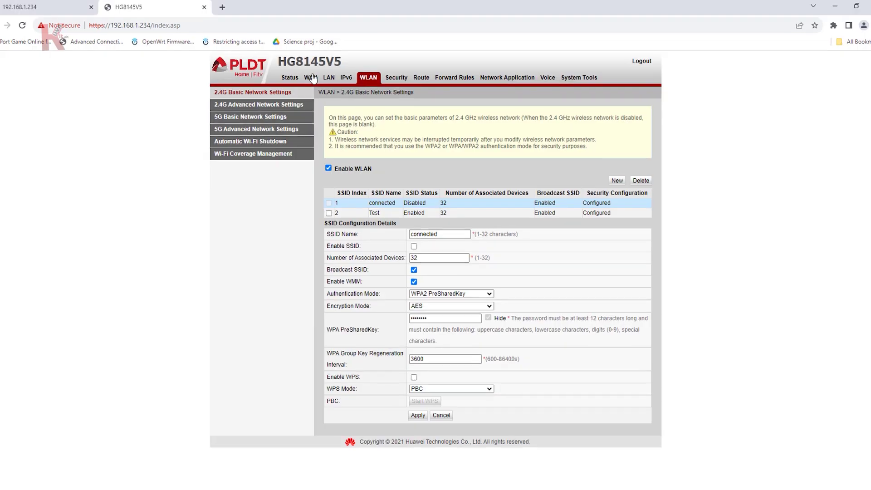
{"action": "left_click", "coordinate": [303, 78]}
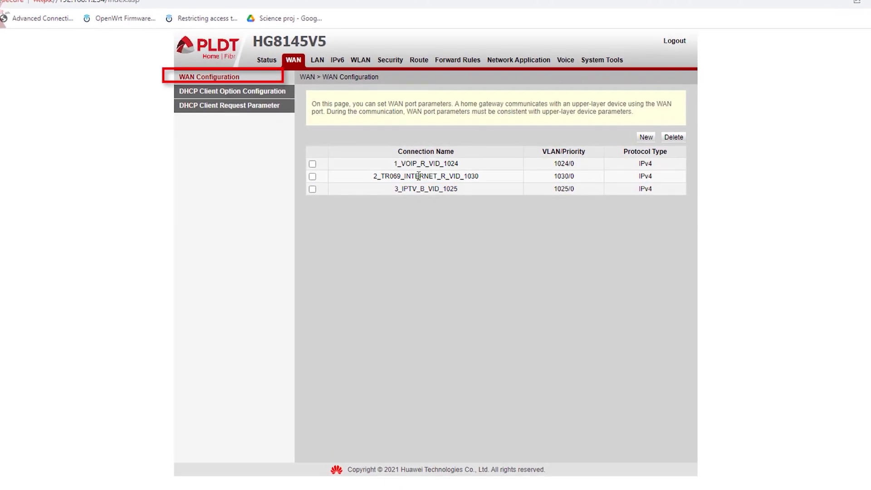
Open the 2_TR069_INTERNET_R_VID_1030 connection and toggle its SSID2 binding on and back off.
{"action": "left_click", "coordinate": [418, 175]}
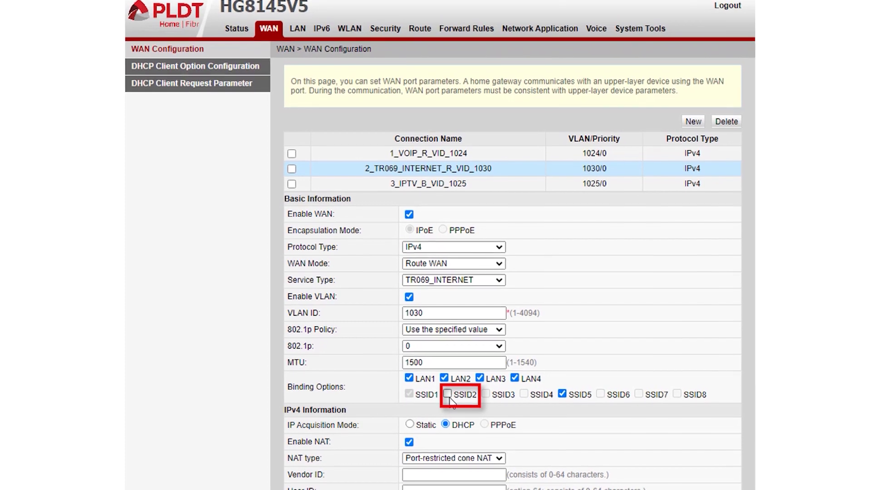
{"action": "left_click", "coordinate": [449, 394]}
{"action": "left_click", "coordinate": [449, 394]}
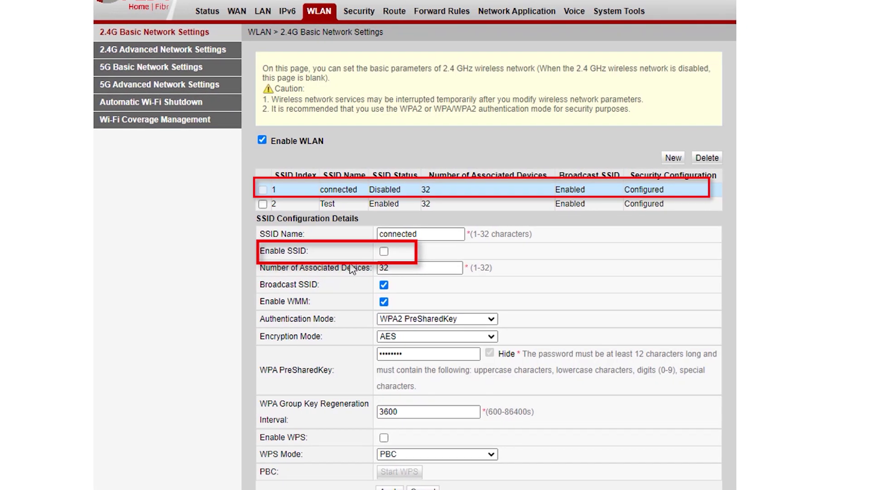
Switch between the Test and connected SSID rows to compare their settings.
{"action": "left_click", "coordinate": [384, 204]}
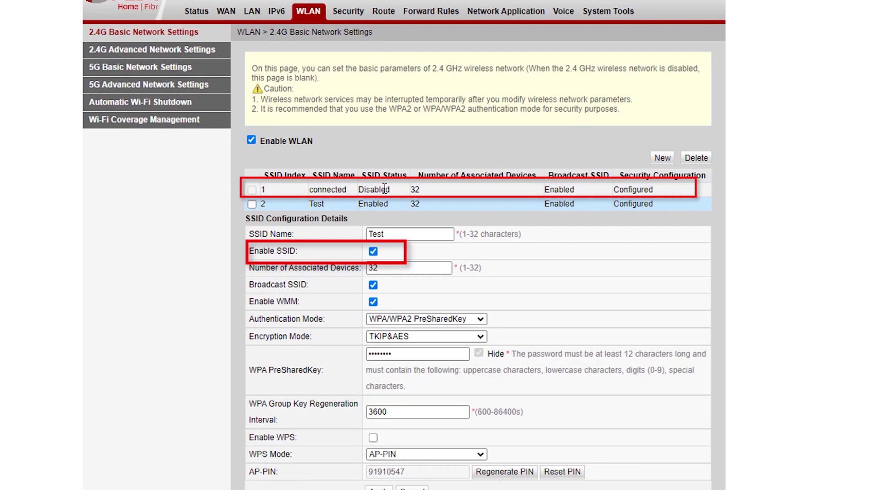
{"action": "left_click", "coordinate": [393, 189]}
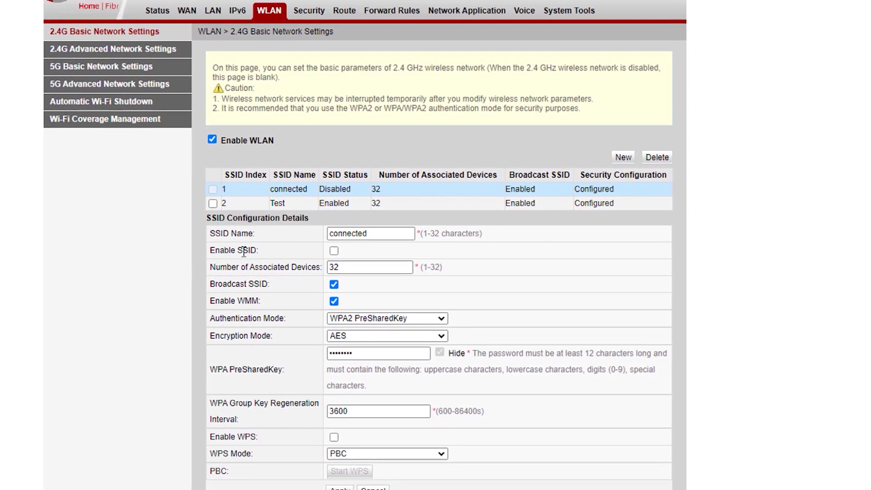
{"action": "left_click", "coordinate": [365, 204]}
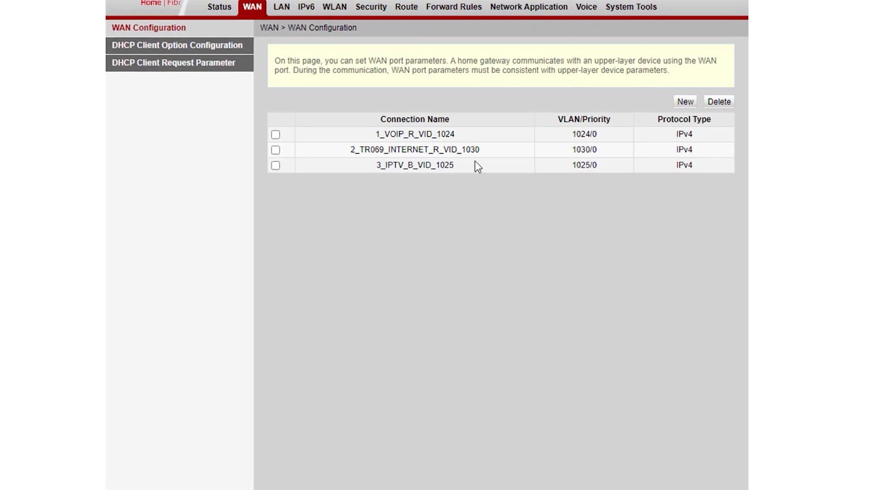
Select 2_TR069_INTERNET_R_VID_1030 and tick SSID2 under its Binding Options.
{"action": "left_click", "coordinate": [467, 150]}
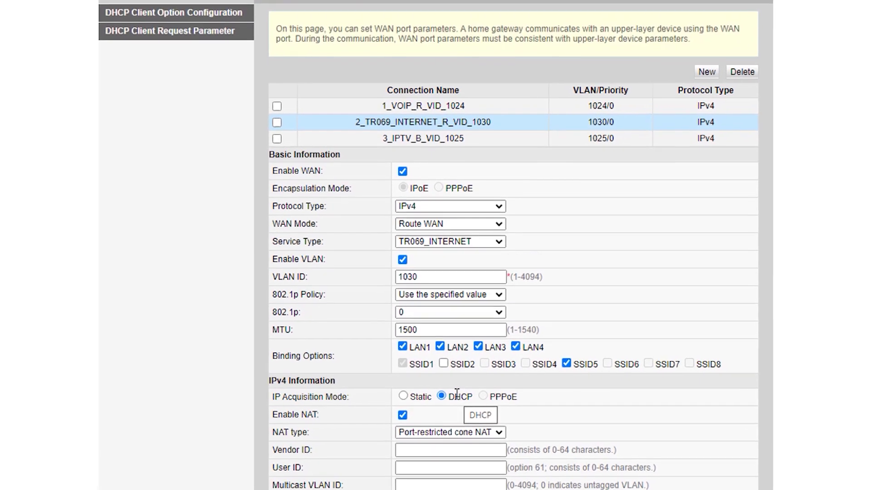
{"action": "left_click", "coordinate": [444, 357]}
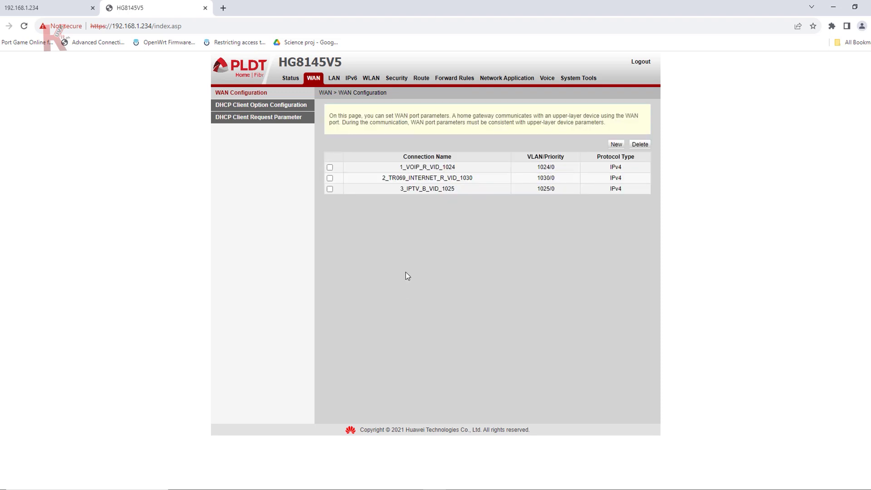
Create a new 5 GHz SSID named 'Test 5Ghz' under 5G Basic Network Settings.
{"action": "left_click", "coordinate": [348, 29]}
{"action": "left_click", "coordinate": [198, 69]}
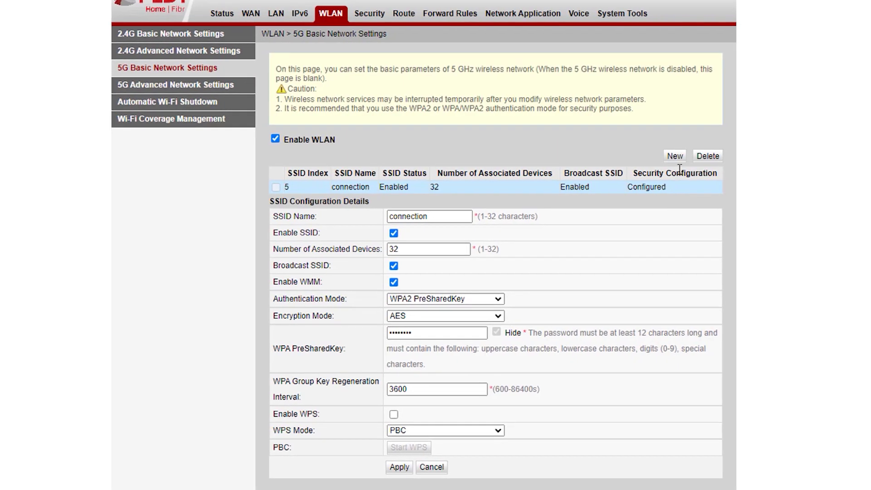
{"action": "left_click", "coordinate": [676, 155]}
{"action": "left_click", "coordinate": [421, 219]}
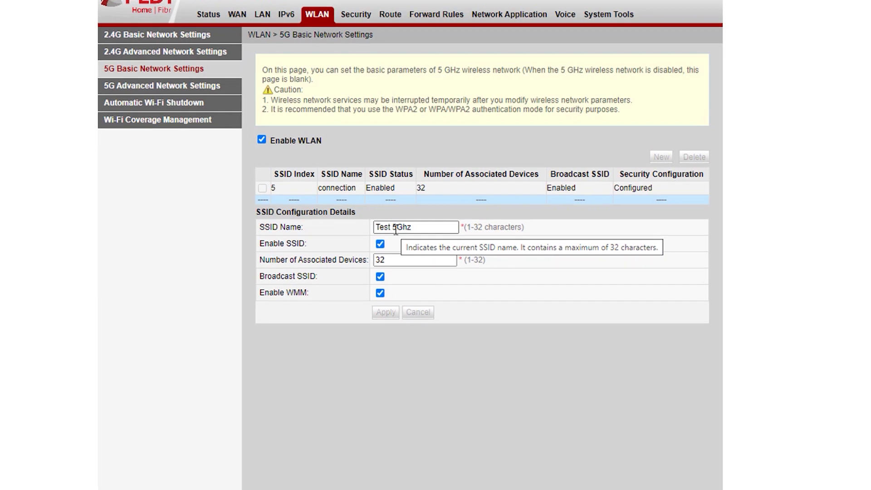
{"action": "left_click", "coordinate": [385, 312]}
Secure Test 5Ghz with WPA/WPA2 PreSharedKey using the password copied from notes, and apply.
{"action": "left_click", "coordinate": [386, 202]}
{"action": "left_click", "coordinate": [407, 314]}
{"action": "left_click", "coordinate": [403, 352]}
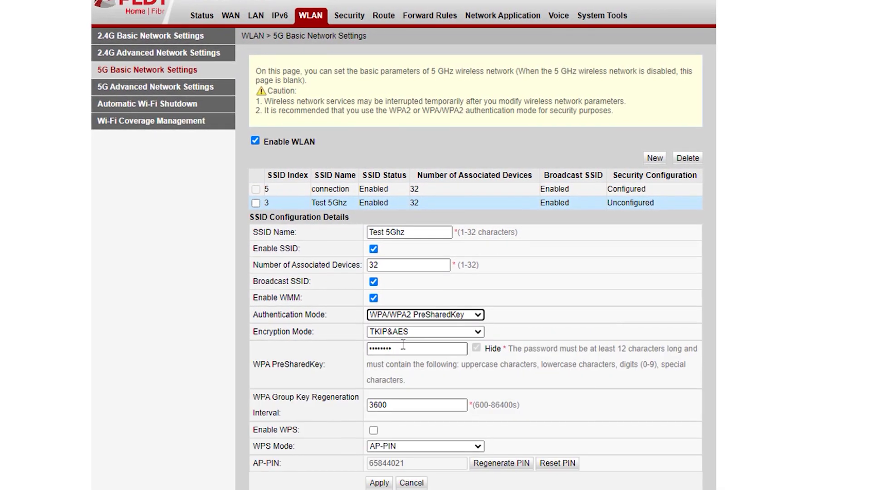
{"action": "key", "text": "alt+Tab"}
{"action": "right_click", "coordinate": [562, 2]}
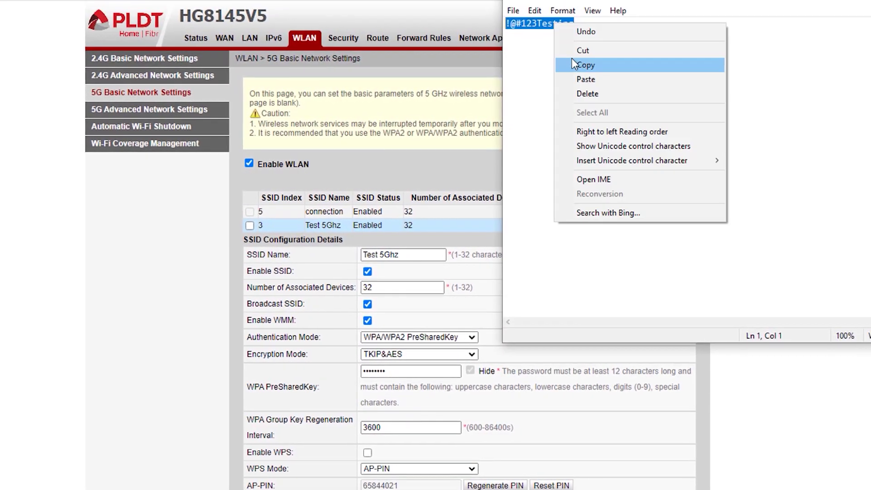
{"action": "left_click", "coordinate": [577, 64]}
{"action": "double_click", "coordinate": [411, 371]}
{"action": "key", "text": "ctrl+v"}
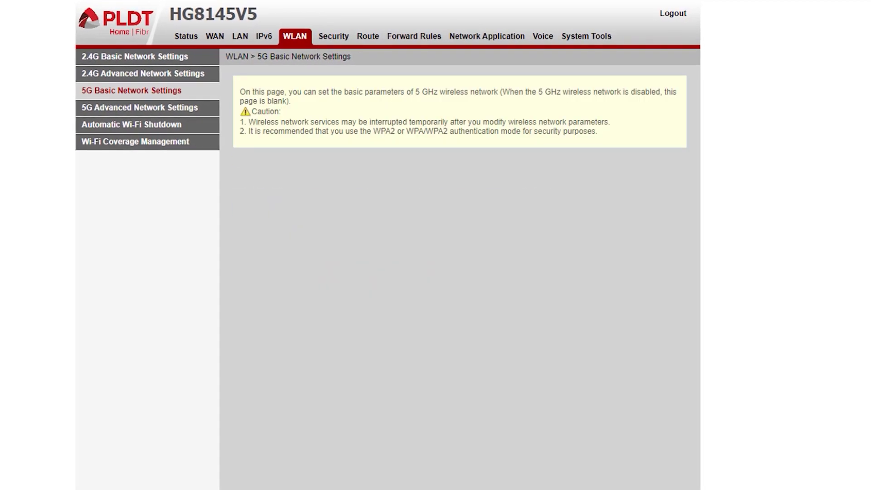
{"action": "left_click", "coordinate": [217, 36]}
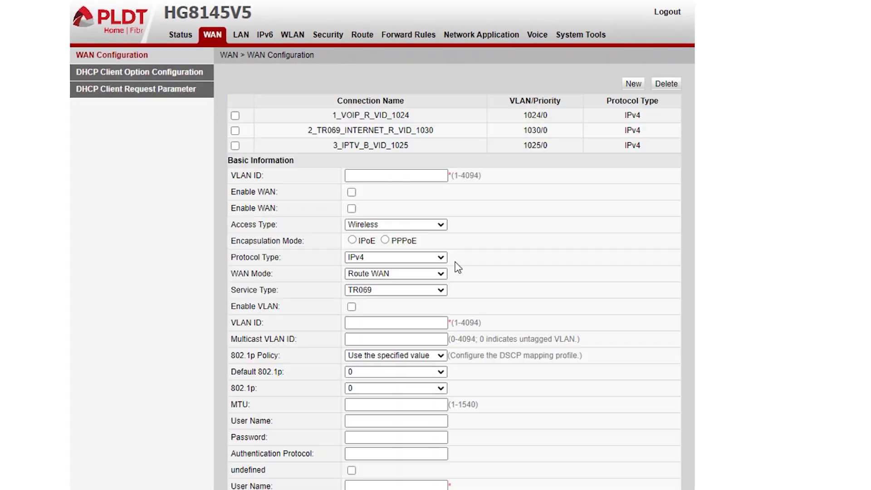
Confirm Test 5Ghz is index 3, then bind SSID3 to 2_TR069_INTERNET_R_VID_1030 and apply.
{"action": "left_click", "coordinate": [494, 130]}
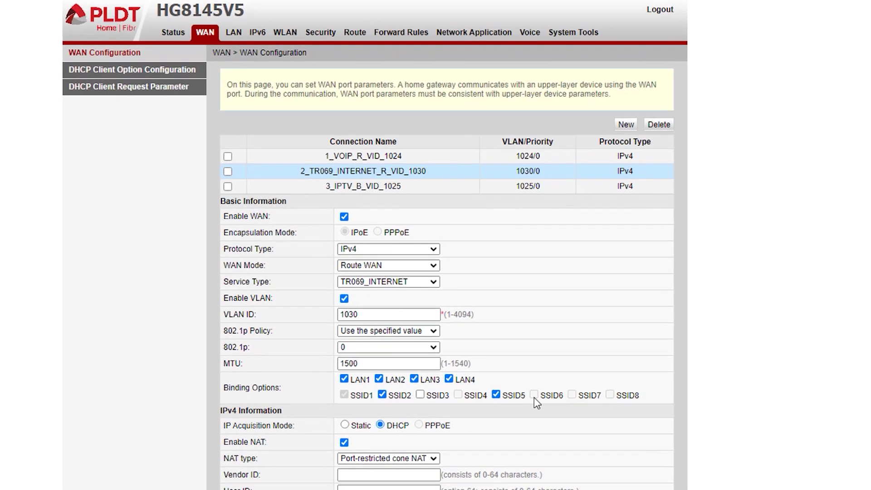
{"action": "left_click", "coordinate": [285, 33]}
{"action": "left_click", "coordinate": [149, 86]}
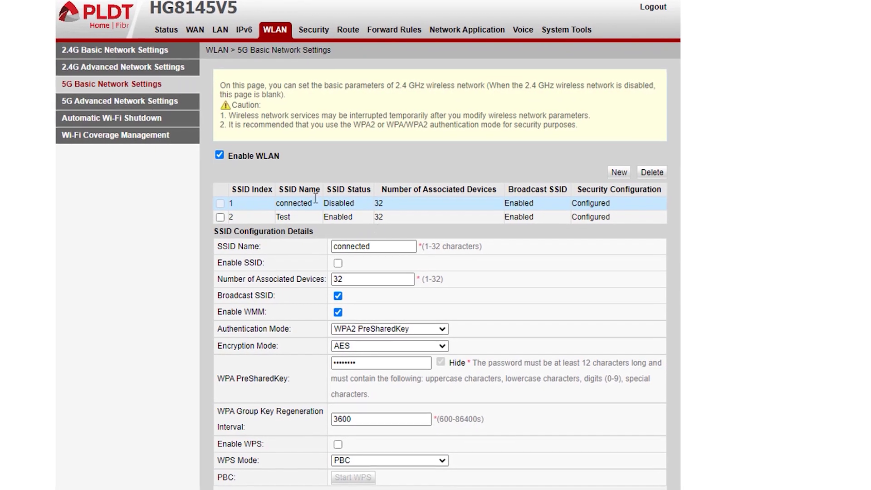
{"action": "left_click", "coordinate": [366, 218]}
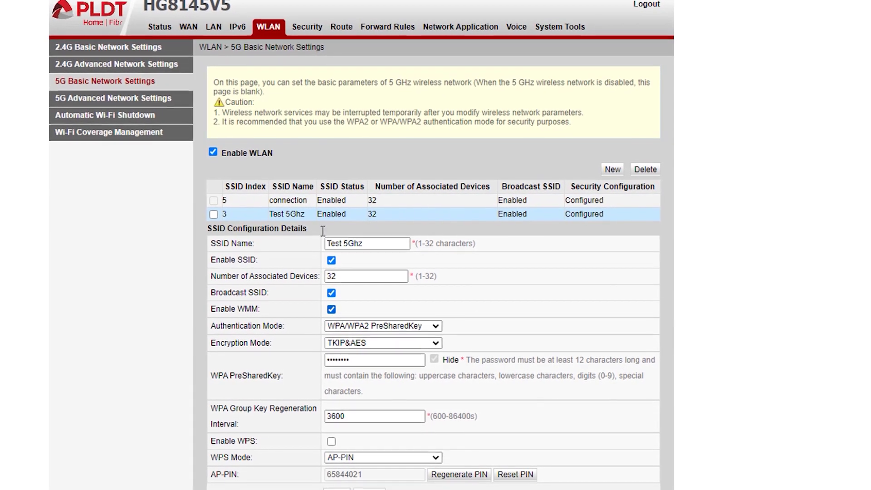
{"action": "left_click", "coordinate": [190, 30]}
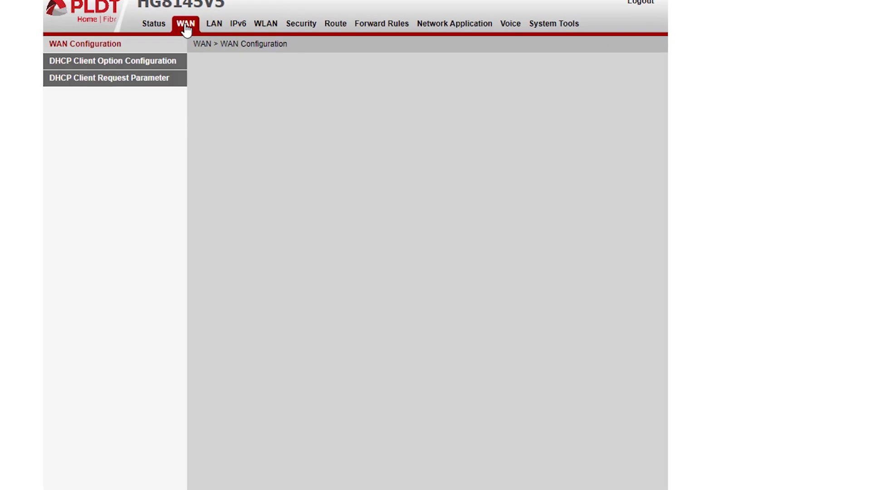
{"action": "left_click", "coordinate": [272, 157]}
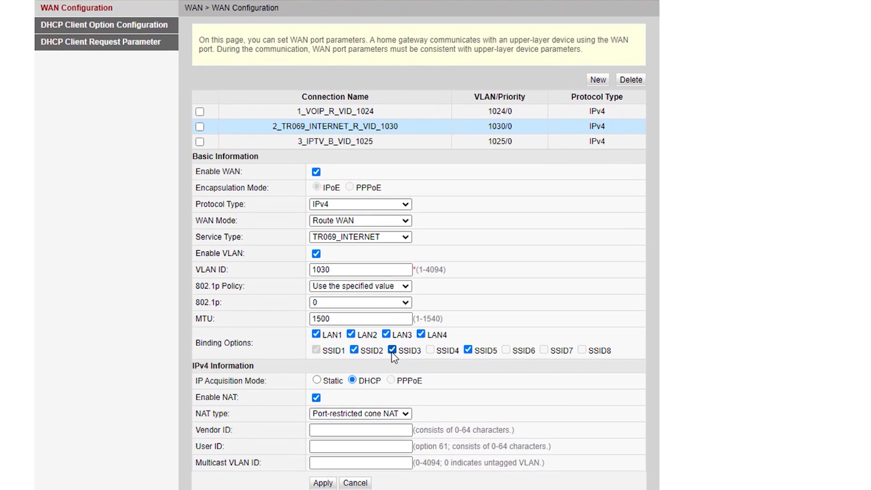
{"action": "left_click", "coordinate": [327, 475]}
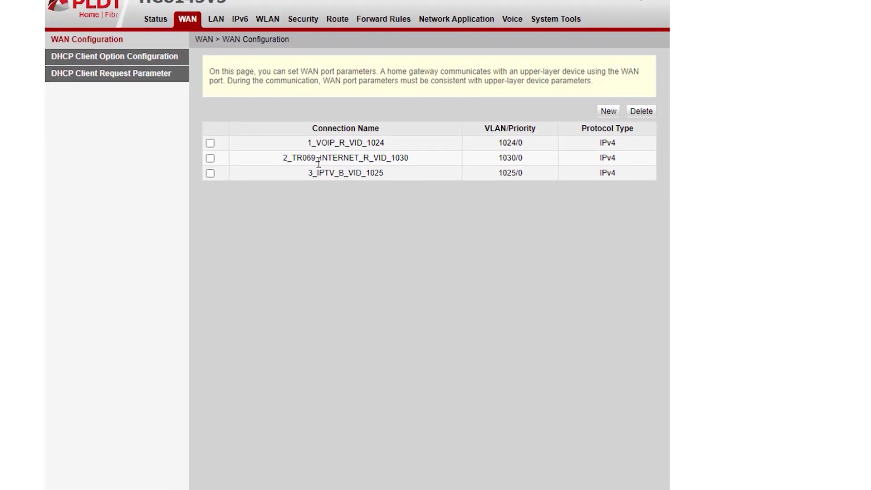
Create 2.4 GHz SSID 'Test 2' and secure it with WPA/WPA2 PreSharedKey.
{"action": "left_click", "coordinate": [268, 25]}
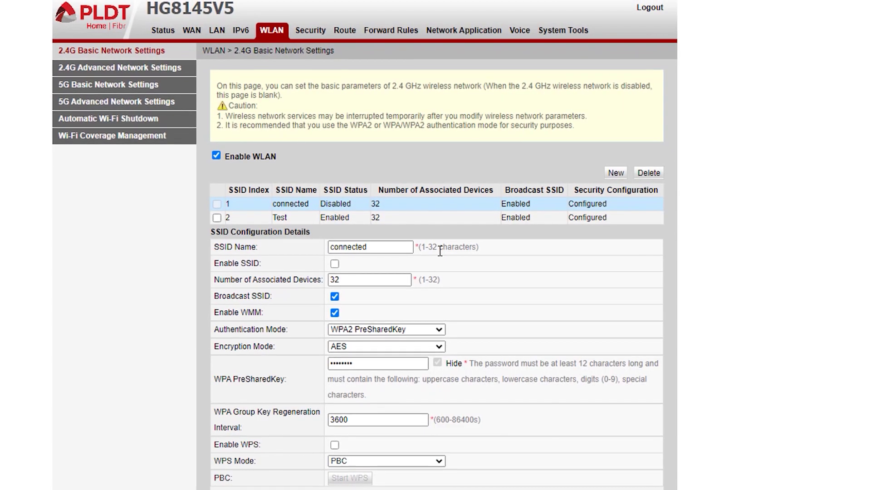
{"action": "left_click", "coordinate": [617, 174]}
{"action": "left_click", "coordinate": [346, 248]}
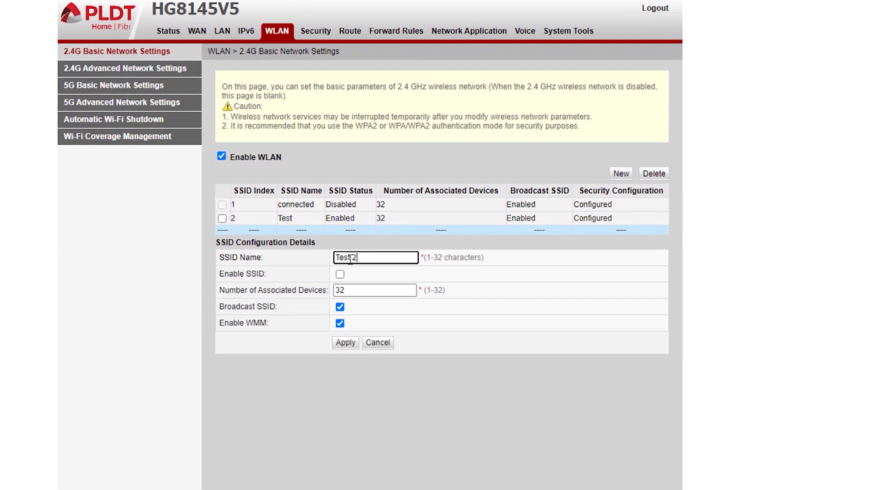
{"action": "left_click", "coordinate": [347, 342]}
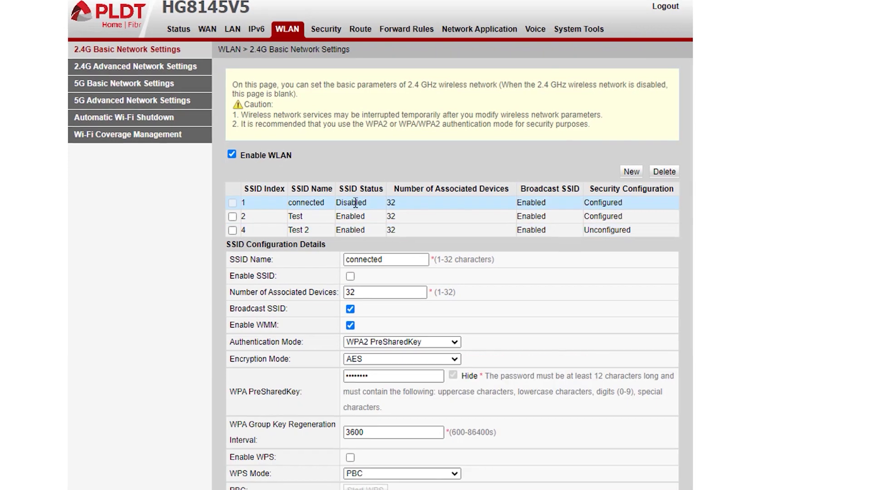
{"action": "left_click", "coordinate": [370, 230]}
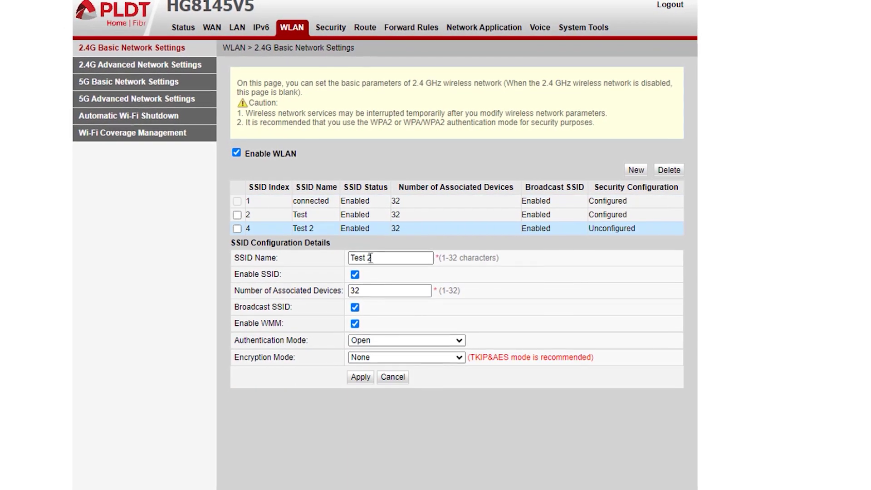
{"action": "left_click", "coordinate": [446, 340]}
{"action": "left_click", "coordinate": [390, 387]}
{"action": "left_click", "coordinate": [390, 487]}
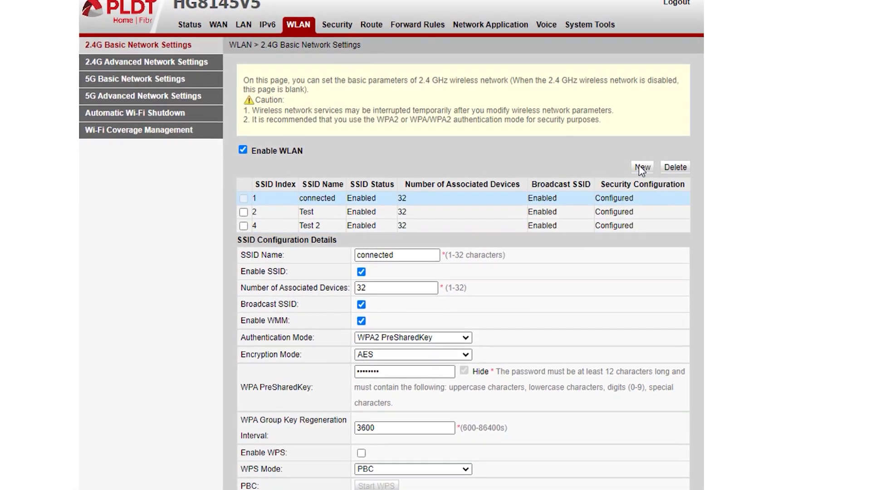
Add 2.4 GHz SSID 'Test 3' with WPA/WPA2 PreSharedKey authentication and submit it.
{"action": "left_click", "coordinate": [642, 168]}
{"action": "type", "text": "Test 3"}
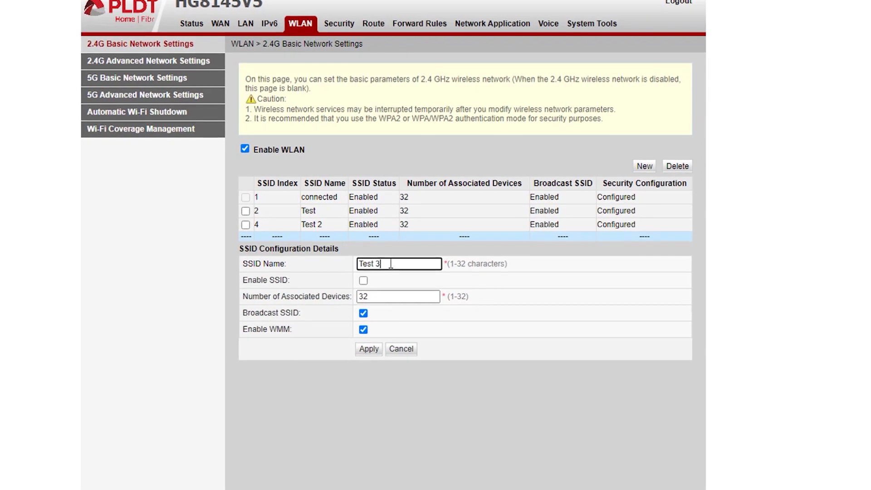
{"action": "left_click", "coordinate": [369, 350]}
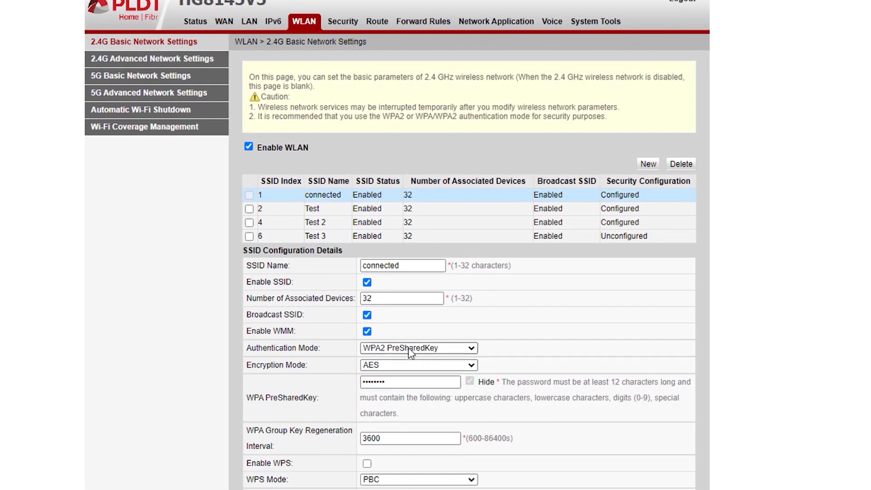
{"action": "left_click", "coordinate": [413, 233]}
{"action": "left_click", "coordinate": [417, 345]}
{"action": "left_click", "coordinate": [412, 398]}
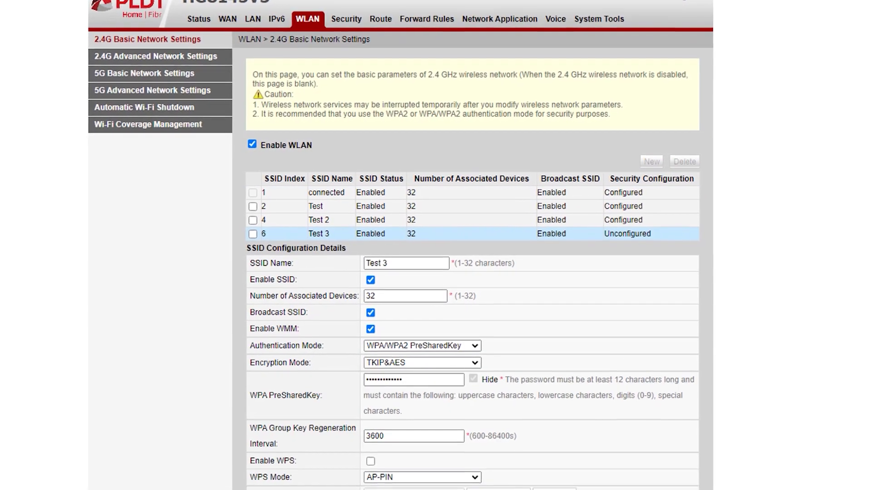
{"action": "key", "text": "Return"}
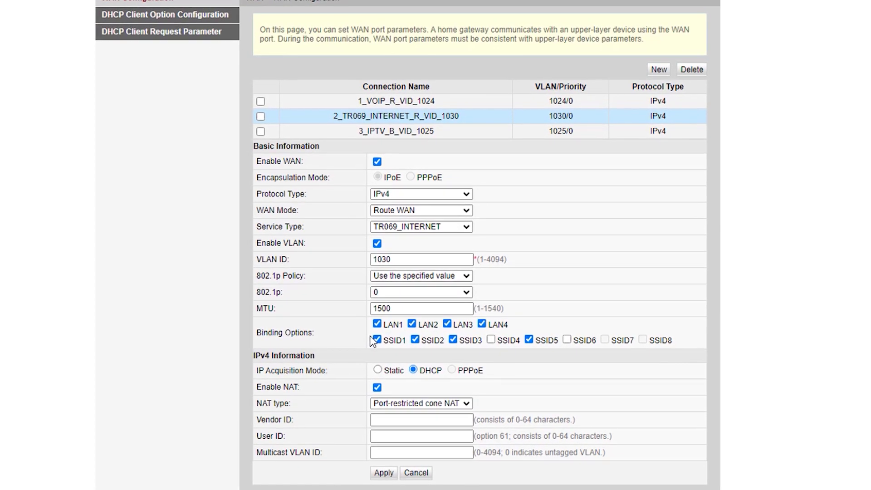
Bind SSID4 and SSID6 to the TR069_INTERNET WAN connection, apply, and review Test 3's settings.
{"action": "left_click", "coordinate": [490, 340]}
{"action": "left_click", "coordinate": [567, 340]}
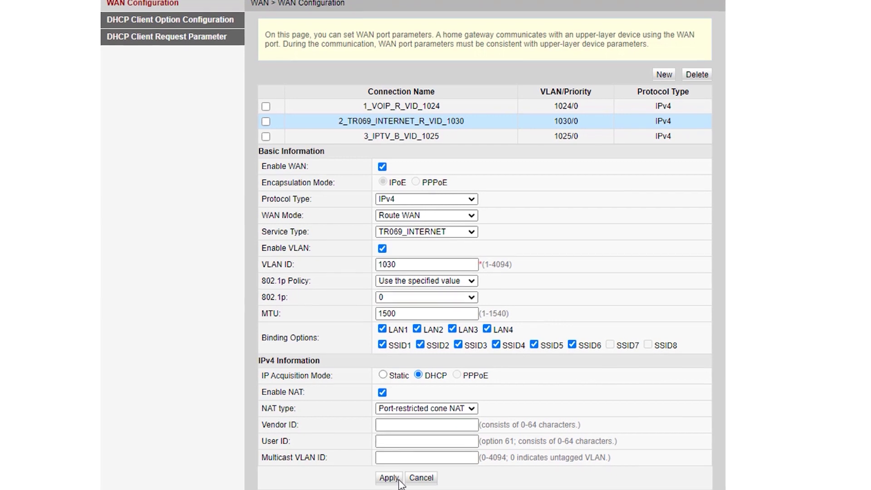
{"action": "left_click", "coordinate": [398, 479]}
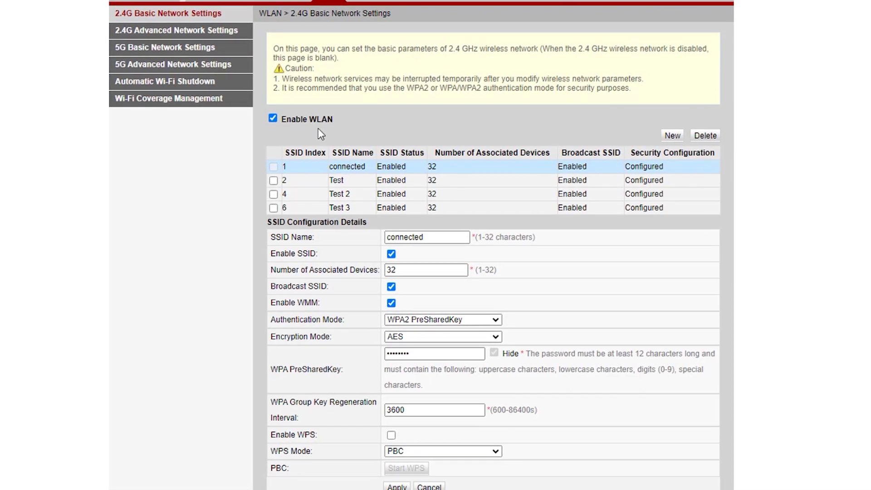
{"action": "left_click", "coordinate": [300, 212]}
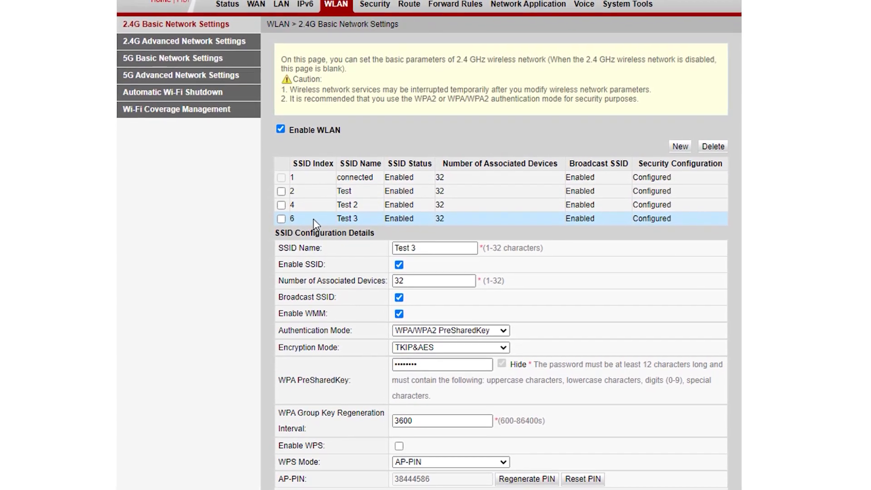
{"action": "left_click", "coordinate": [258, 7]}
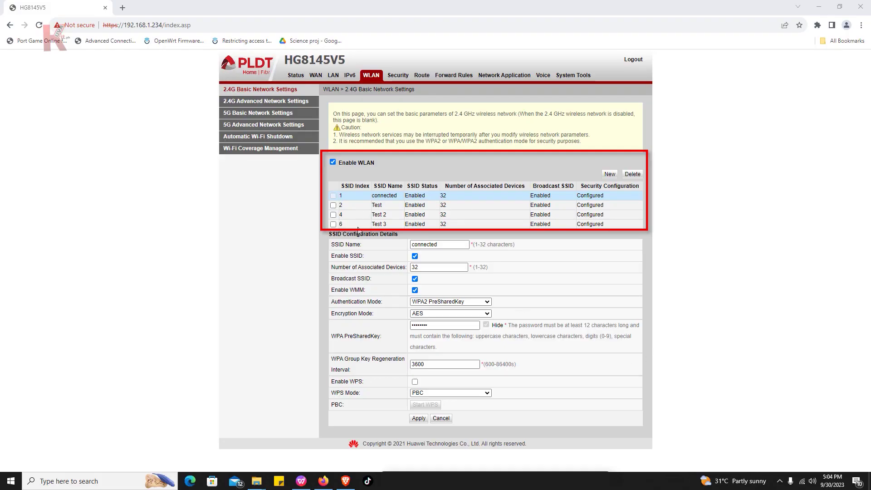
Show the 5 GHz SSID list with Test 5Ghz, then bring up the Windows Wi-Fi network list.
{"action": "left_click", "coordinate": [273, 114]}
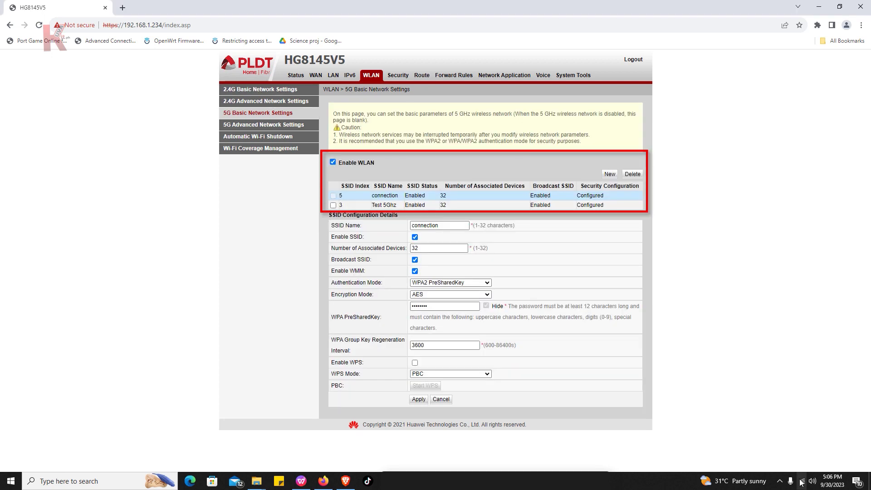
{"action": "left_click", "coordinate": [802, 481]}
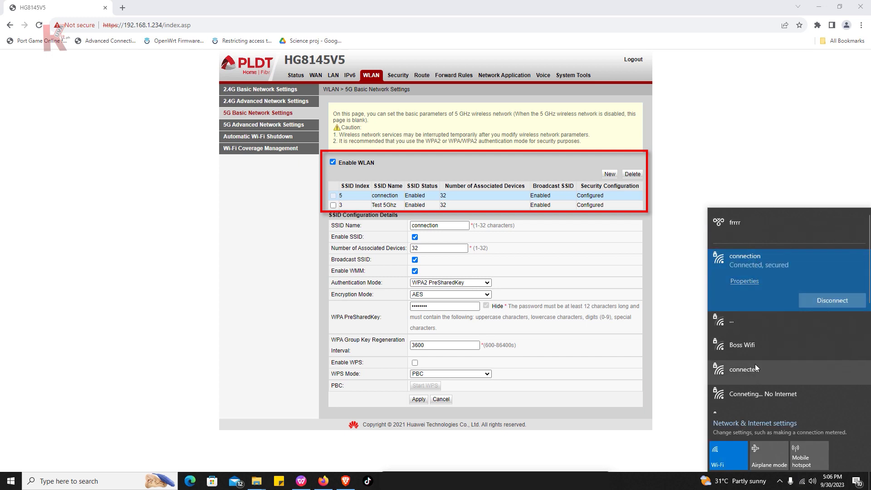
Scroll the Wi-Fi flyout to find Test 5Ghz, Test, Test 2 and Test 3.
{"action": "scroll", "coordinate": [756, 364], "scroll_direction": "down", "scroll_amount": 3}
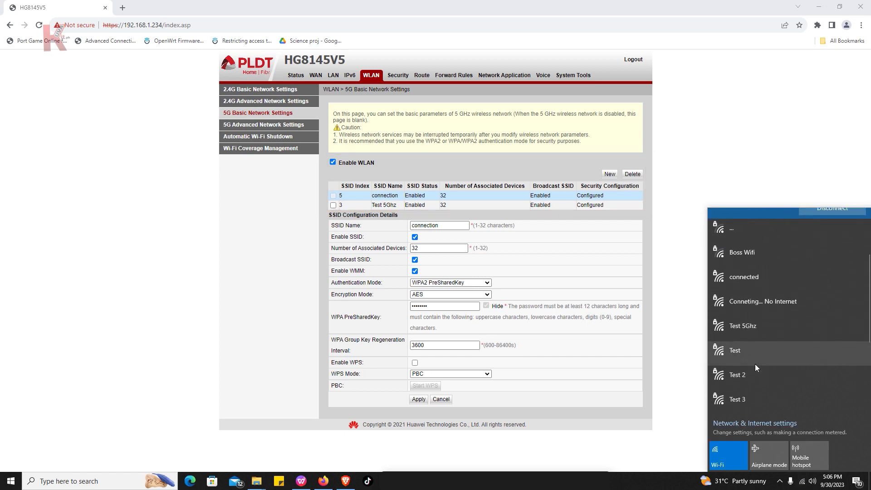
{"action": "scroll", "coordinate": [755, 364], "scroll_direction": "down", "scroll_amount": 2}
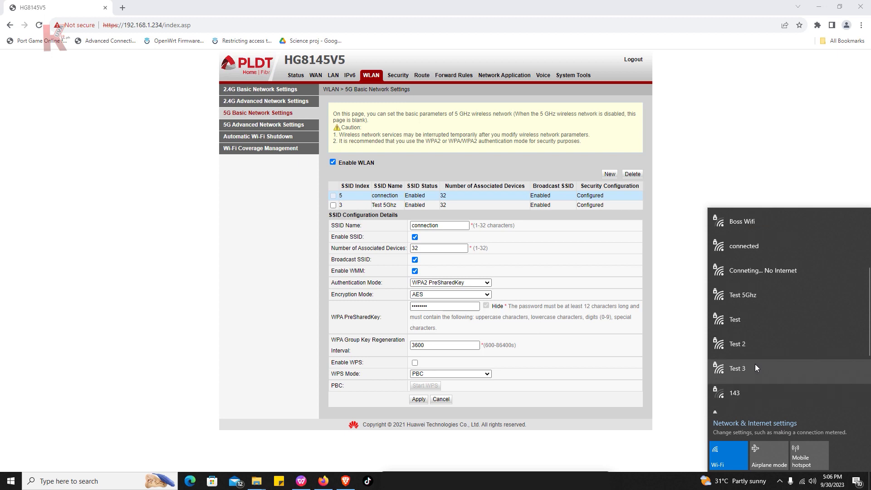
{"action": "scroll", "coordinate": [755, 364], "scroll_direction": "up", "scroll_amount": 4}
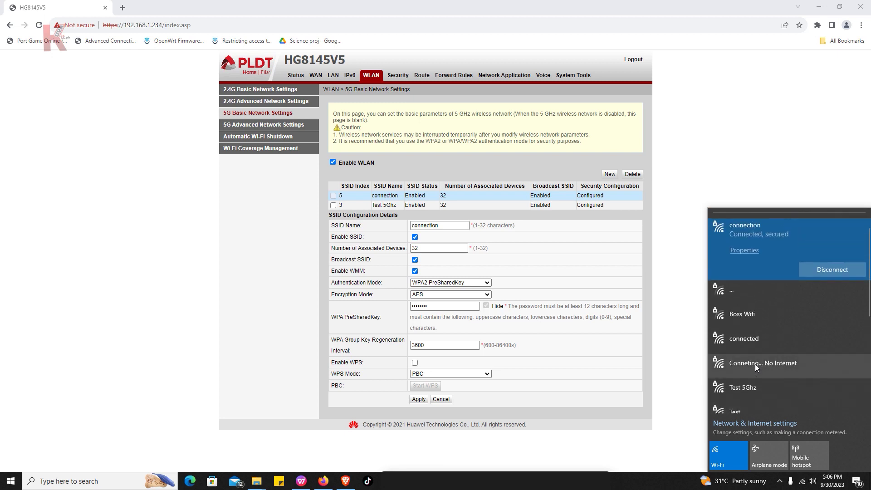
{"action": "scroll", "coordinate": [755, 364], "scroll_direction": "down", "scroll_amount": 5}
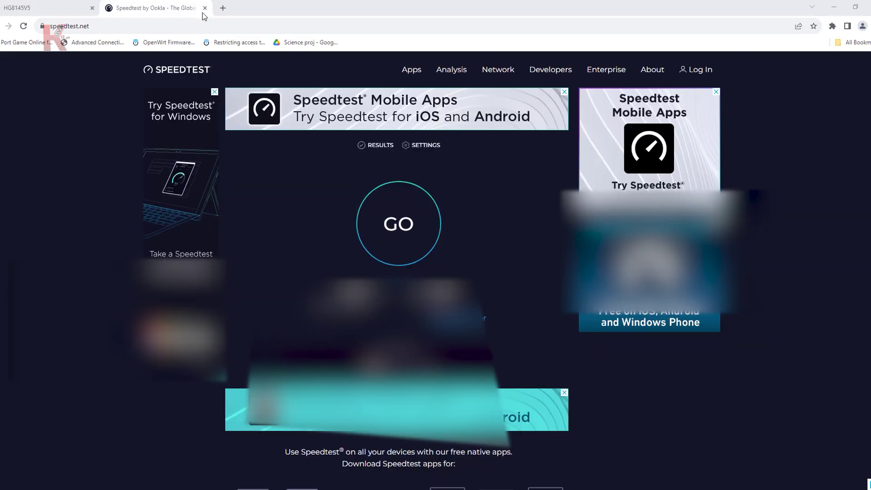
Close the old Speedtest tab, load speedtest.net in a new tab, and start a test.
{"action": "left_click", "coordinate": [205, 8]}
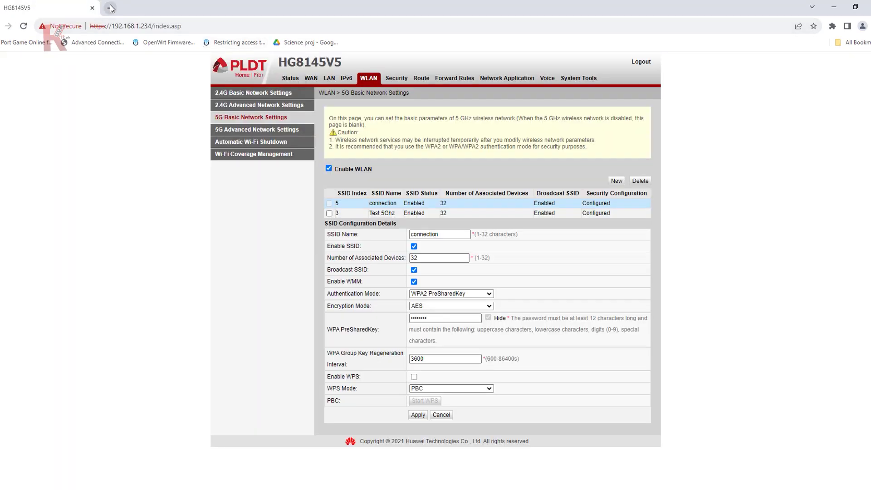
{"action": "left_click", "coordinate": [111, 8]}
{"action": "left_click", "coordinate": [133, 19]}
{"action": "type", "text": "s"}
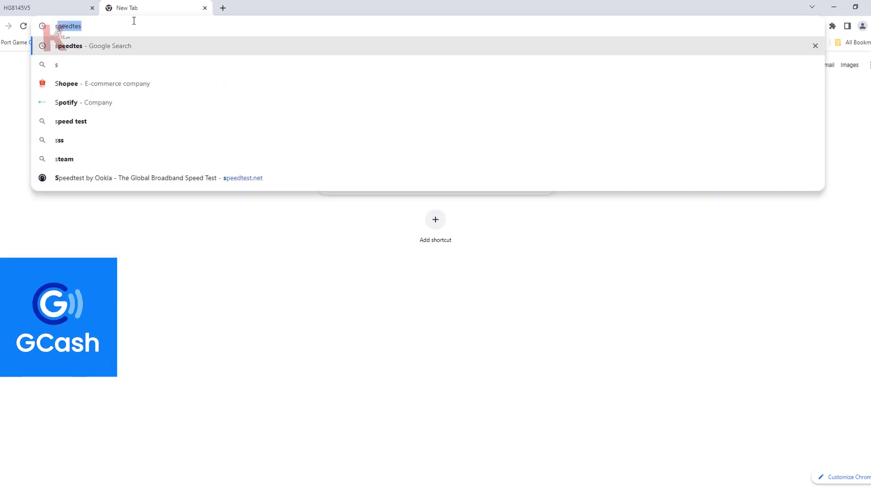
{"action": "type", "text": "p"}
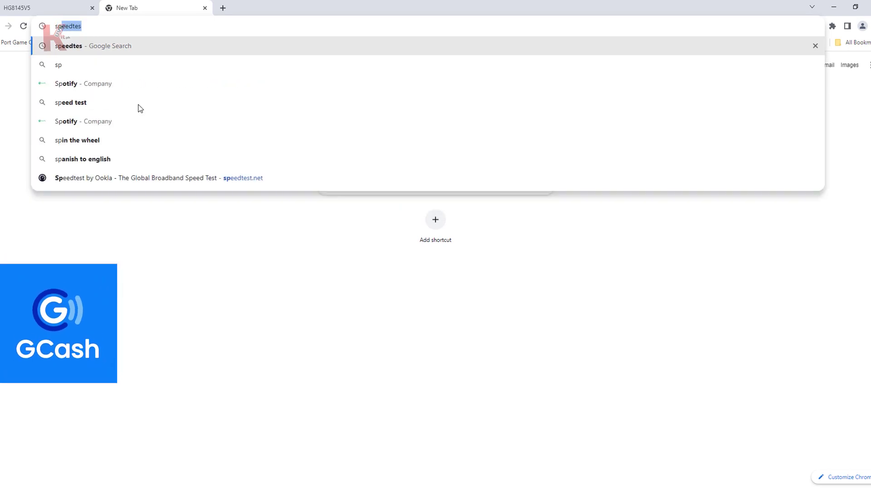
{"action": "left_click", "coordinate": [150, 178]}
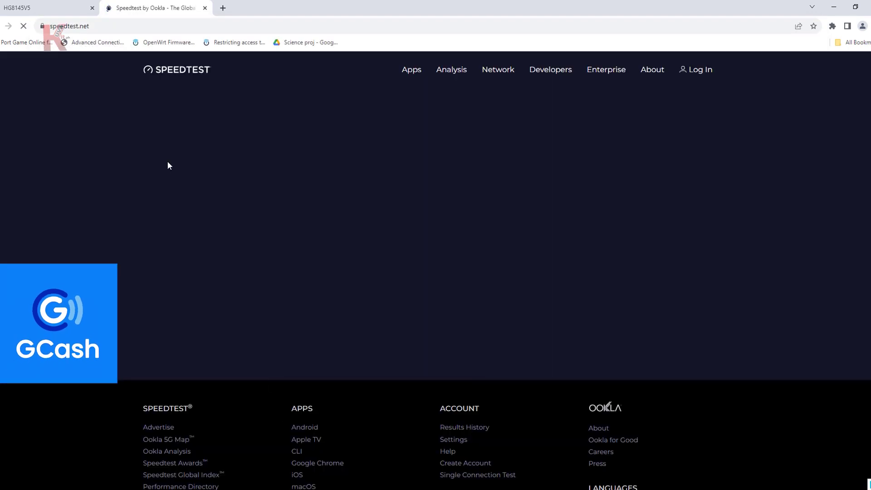
{"action": "left_click", "coordinate": [431, 234]}
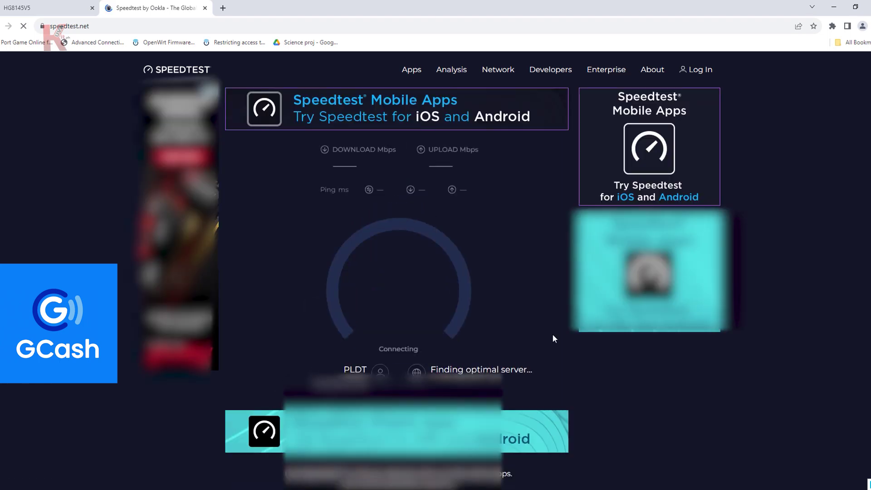